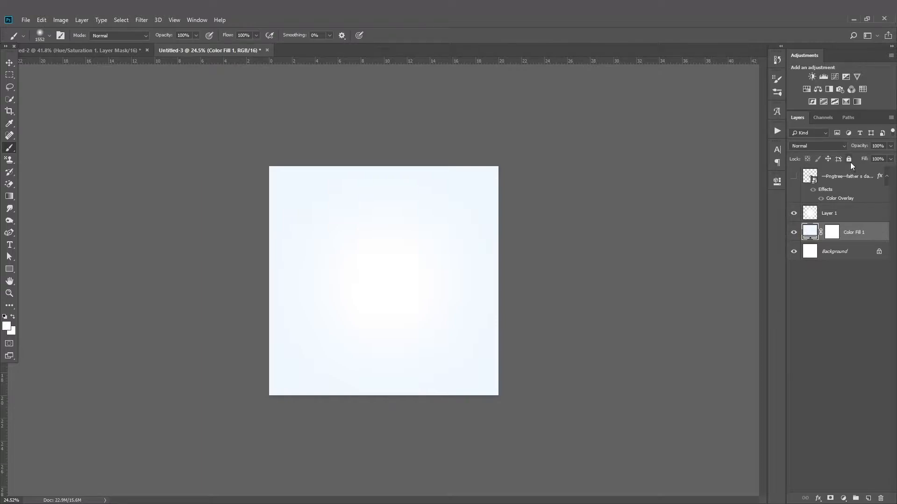
- Lock the Color Fill 1 layer and make the hidden moustache layer visible
{"action": "left_click", "coordinate": [848, 159]}
{"action": "left_click", "coordinate": [840, 213]}
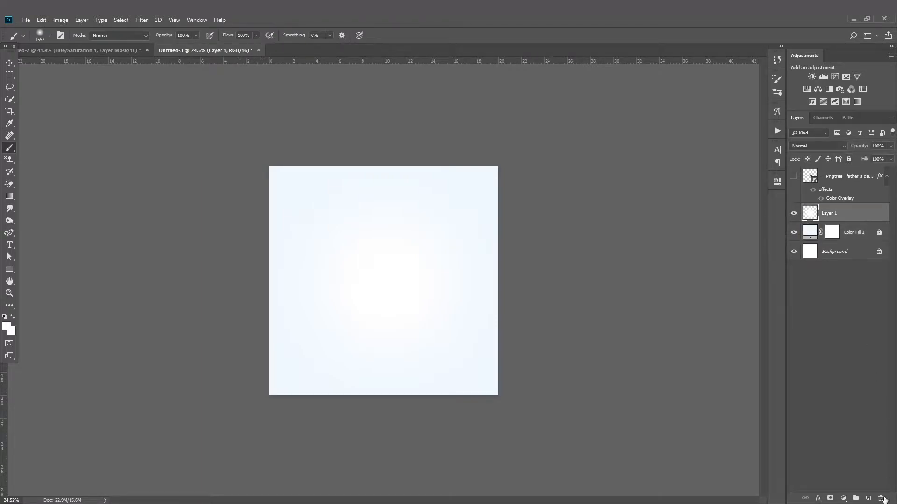
{"action": "left_click", "coordinate": [793, 176]}
{"action": "scroll", "coordinate": [430, 294], "scroll_direction": "up", "scroll_amount": 1}
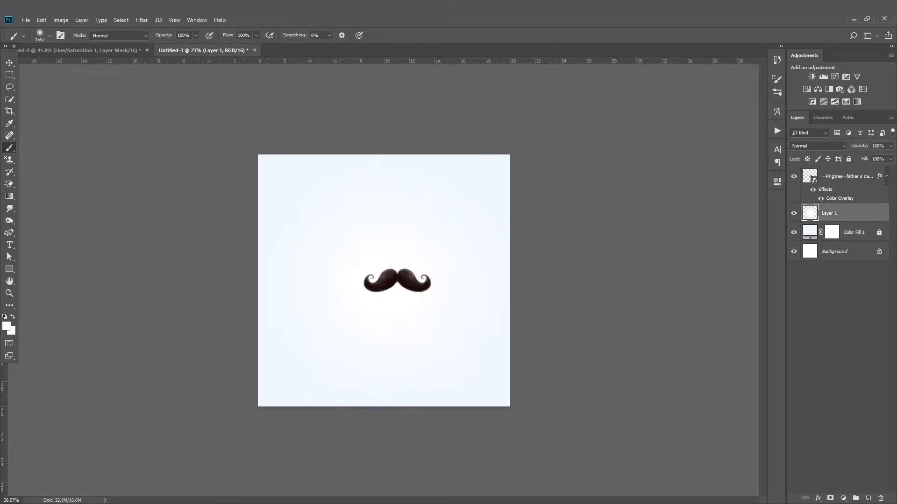
- Move the moustache slightly left towards the centre of the canvas
{"action": "left_click", "coordinate": [9, 62]}
{"action": "scroll", "coordinate": [340, 276], "scroll_direction": "up", "scroll_amount": 3}
{"action": "left_click_drag", "start_coordinate": [437, 286], "coordinate": [431, 287]}
{"action": "scroll", "coordinate": [501, 291], "scroll_direction": "down", "scroll_amount": 5}
{"action": "scroll", "coordinate": [444, 287], "scroll_direction": "up", "scroll_amount": 4}
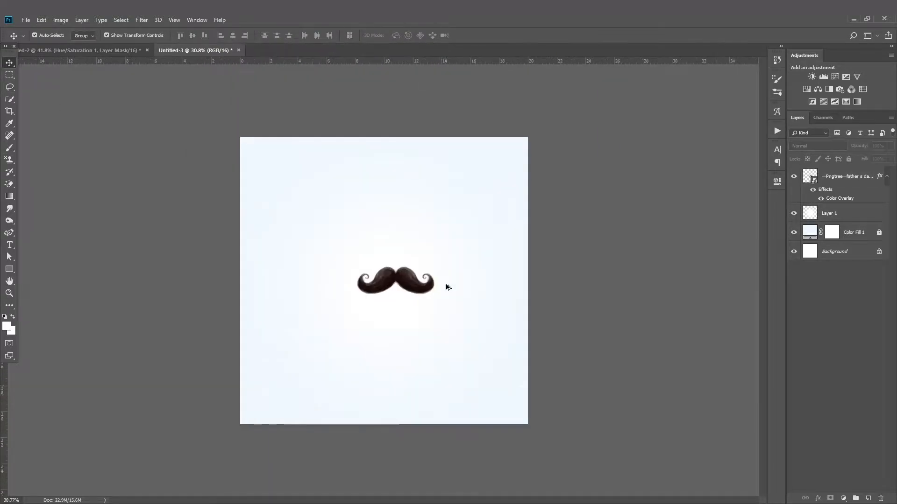
- Add the text HAPPY above the moustache in Assa Fonts Chalk Type, coloured #181818
{"action": "left_click", "coordinate": [9, 245]}
{"action": "left_click", "coordinate": [310, 225]}
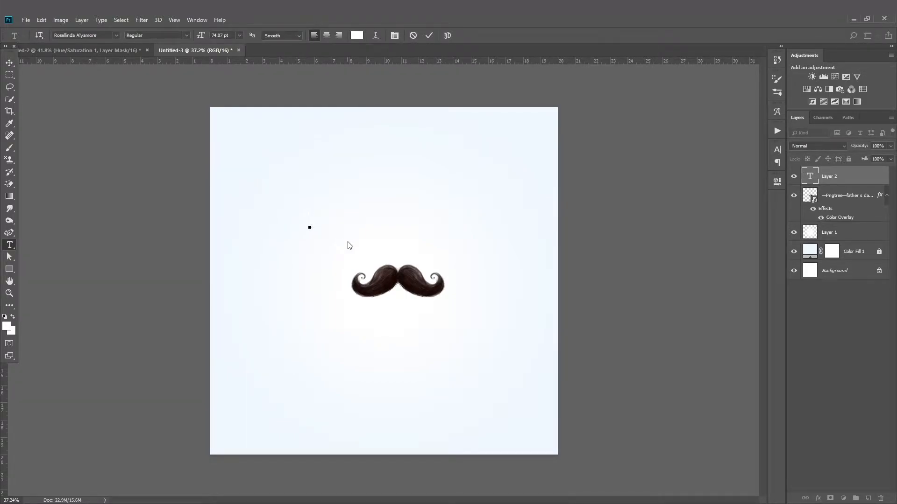
{"action": "left_click", "coordinate": [357, 36]}
{"action": "left_click", "coordinate": [618, 371]}
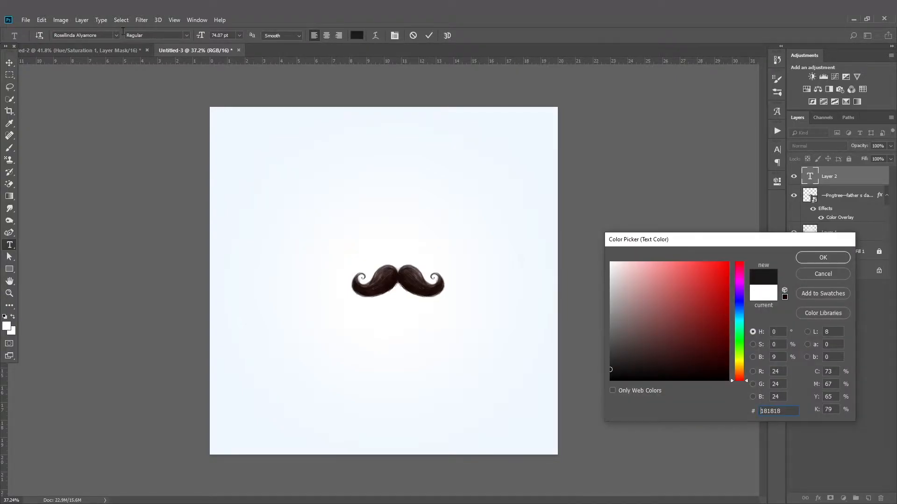
{"action": "key", "text": "Return"}
{"action": "left_click", "coordinate": [117, 36]}
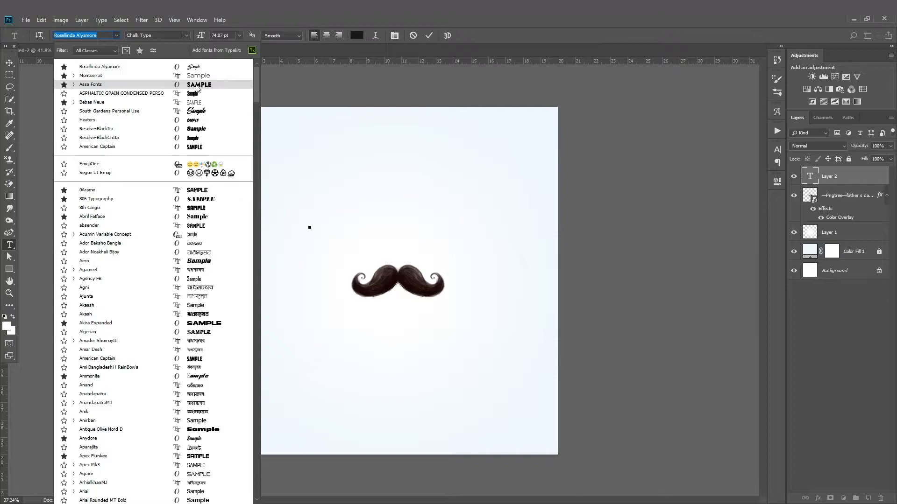
{"action": "left_click", "coordinate": [196, 88]}
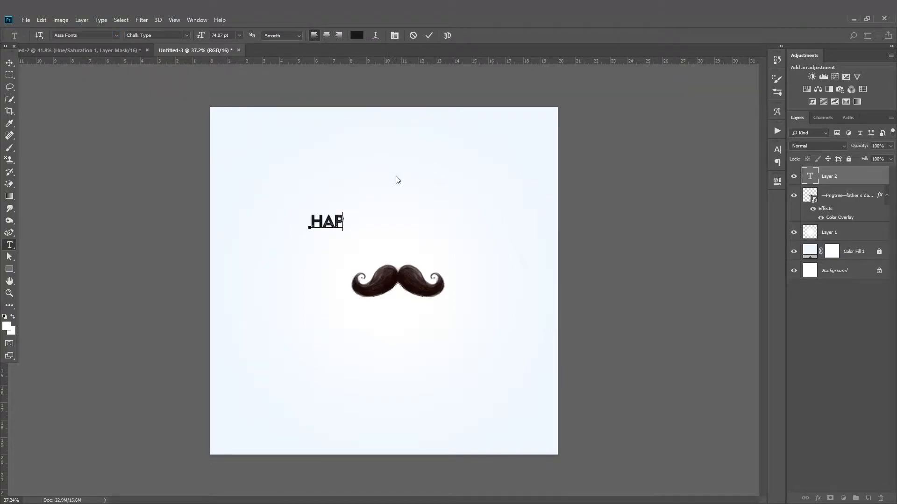
{"action": "left_click", "coordinate": [8, 62]}
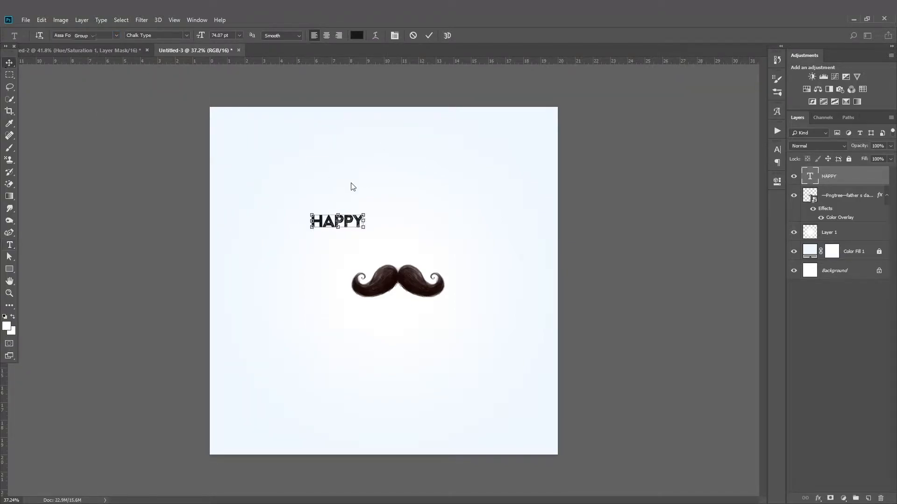
- Enlarge the HAPPY text to about the moustache's width and place it directly above the moustache
{"action": "key", "text": "ctrl+t"}
{"action": "left_click_drag", "start_coordinate": [380, 206], "coordinate": [425, 253]}
{"action": "left_click", "coordinate": [422, 35]}
{"action": "scroll", "coordinate": [420, 280], "scroll_direction": "up", "scroll_amount": 4}
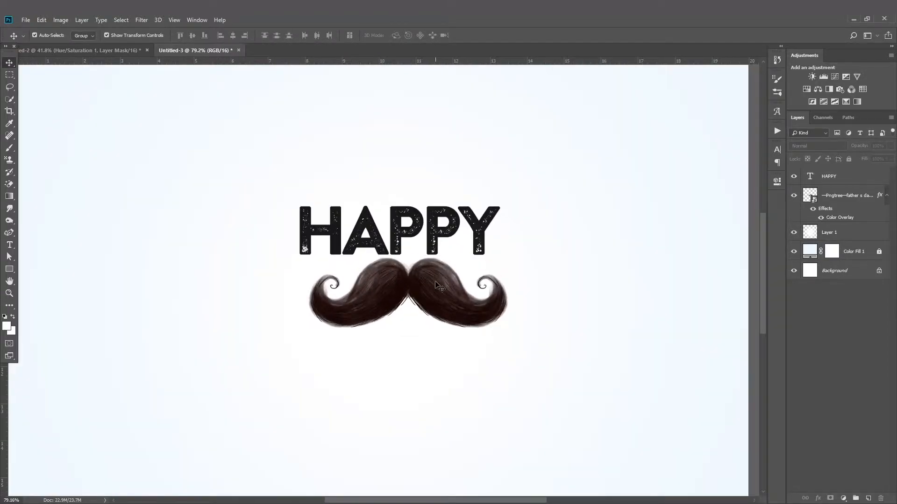
- Duplicate the HAPPY text to its right and change the copy to FATHERS
{"action": "left_click", "coordinate": [440, 228]}
{"action": "double_click", "coordinate": [809, 178]}
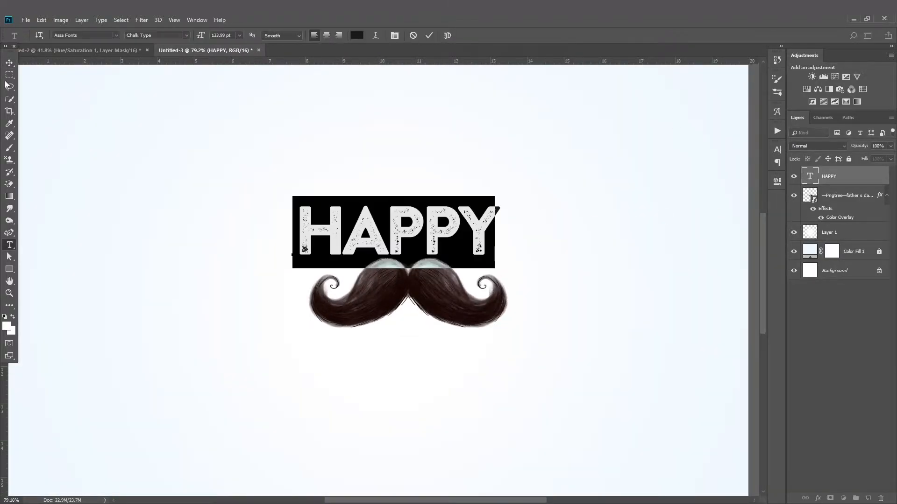
{"action": "left_click", "coordinate": [9, 63]}
{"action": "left_click_drag", "start_coordinate": [420, 229], "coordinate": [630, 229]}
{"action": "double_click", "coordinate": [810, 176]}
{"action": "type", "text": "FATHERS"}
{"action": "left_click", "coordinate": [9, 63]}
- Lock Layer 1 and shift the FATHERS text slightly to the right
{"action": "left_click", "coordinate": [290, 184]}
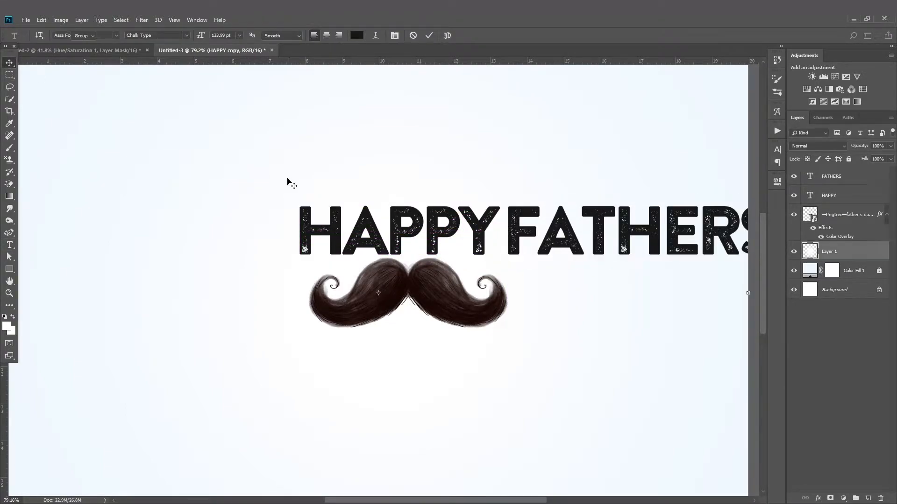
{"action": "left_click", "coordinate": [849, 160]}
{"action": "left_click_drag", "start_coordinate": [569, 247], "coordinate": [582, 247]}
- Select HAPPY and FATHERS together, move them left and scale both down
{"action": "left_click_drag", "start_coordinate": [233, 142], "coordinate": [559, 225]}
{"action": "left_click_drag", "start_coordinate": [630, 238], "coordinate": [505, 237]}
{"action": "left_click_drag", "start_coordinate": [662, 203], "coordinate": [609, 211]}
{"action": "left_click", "coordinate": [420, 36]}
{"action": "scroll", "coordinate": [406, 297], "scroll_direction": "down", "scroll_amount": 5}
{"action": "scroll", "coordinate": [407, 297], "scroll_direction": "up", "scroll_amount": 4}
- Stack FATHERS directly beneath HAPPY and centre both words above the moustache
{"action": "left_click_drag", "start_coordinate": [442, 246], "coordinate": [311, 273]}
{"action": "left_click_drag", "start_coordinate": [303, 202], "coordinate": [306, 272]}
{"action": "left_click_drag", "start_coordinate": [330, 244], "coordinate": [398, 232]}
{"action": "scroll", "coordinate": [430, 232], "scroll_direction": "up", "scroll_amount": 2}
{"action": "scroll", "coordinate": [430, 232], "scroll_direction": "up", "scroll_amount": 2}
{"action": "left_click", "coordinate": [383, 223]}
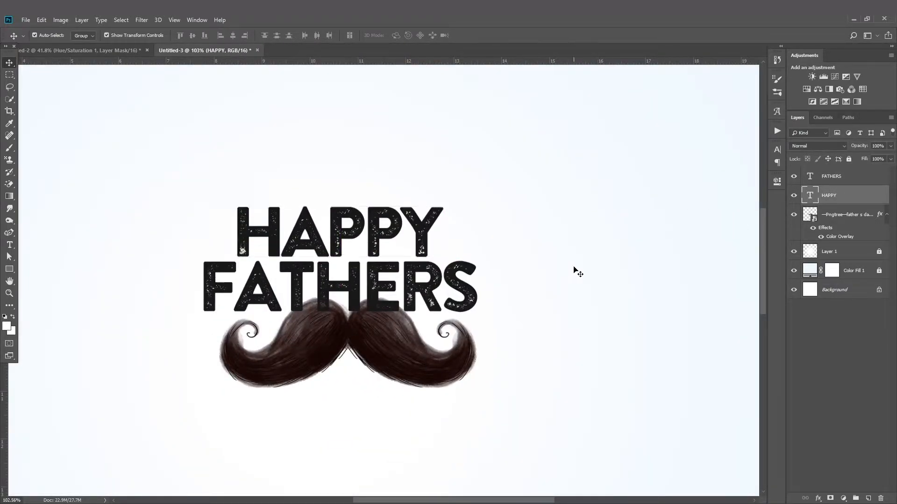
- Bring the moustache layer to the top of the layer stack, above both text layers
{"action": "left_click", "coordinate": [401, 306]}
{"action": "left_click_drag", "start_coordinate": [831, 218], "coordinate": [840, 174]}
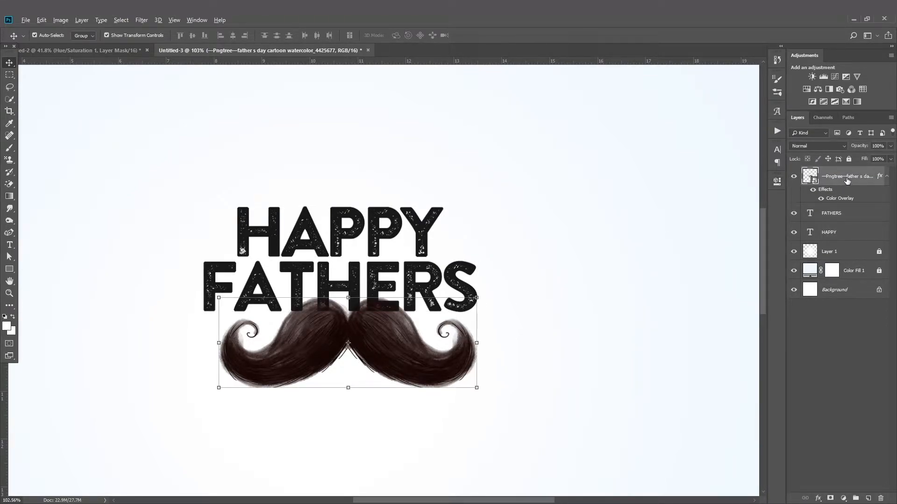
{"action": "key", "text": "ctrl+j"}
{"action": "scroll", "coordinate": [554, 320], "scroll_direction": "down", "scroll_amount": 8}
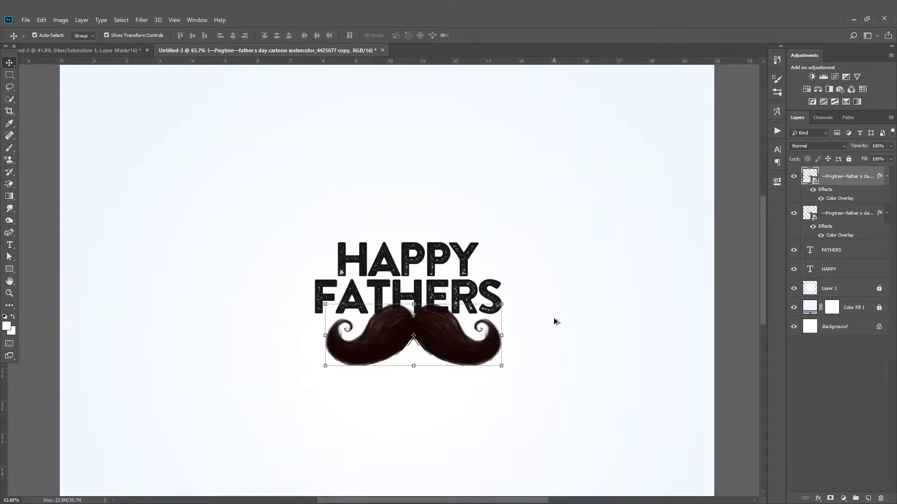
{"action": "left_click", "coordinate": [555, 320]}
{"action": "key", "text": "ctrl+z"}
- Move the moustache down a little so that it sits just below FATHERS
{"action": "scroll", "coordinate": [452, 334], "scroll_direction": "down", "scroll_amount": 4}
{"action": "scroll", "coordinate": [449, 299], "scroll_direction": "up", "scroll_amount": 6}
{"action": "scroll", "coordinate": [453, 281], "scroll_direction": "up", "scroll_amount": 1}
{"action": "left_click_drag", "start_coordinate": [401, 280], "coordinate": [401, 287]}
{"action": "scroll", "coordinate": [417, 276], "scroll_direction": "down", "scroll_amount": 9}
{"action": "scroll", "coordinate": [418, 293], "scroll_direction": "down", "scroll_amount": 2}
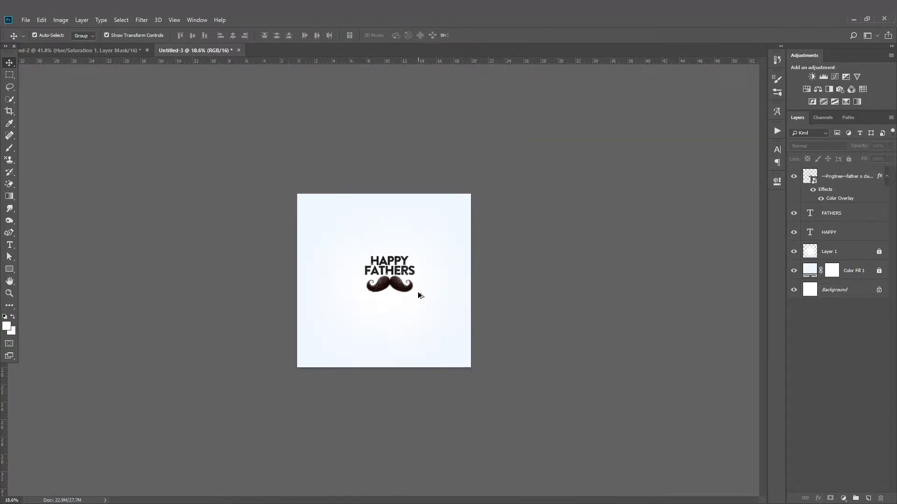
- Duplicate HAPPY below the moustache, set the copy's font to Rosellinda Alyamore and change its text to Day
{"action": "scroll", "coordinate": [418, 291], "scroll_direction": "up", "scroll_amount": 8}
{"action": "left_click_drag", "start_coordinate": [423, 175], "coordinate": [419, 379], "text": "alt"}
{"action": "double_click", "coordinate": [811, 232]}
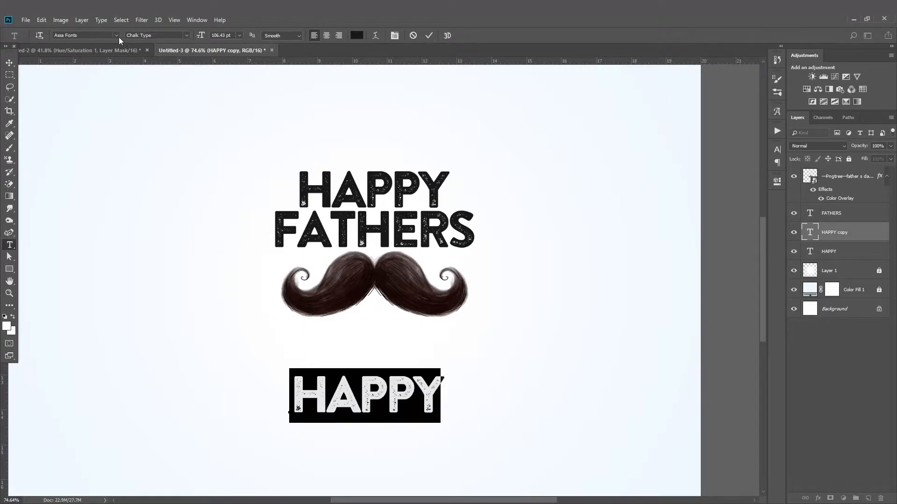
{"action": "left_click", "coordinate": [117, 36]}
{"action": "left_click", "coordinate": [196, 76]}
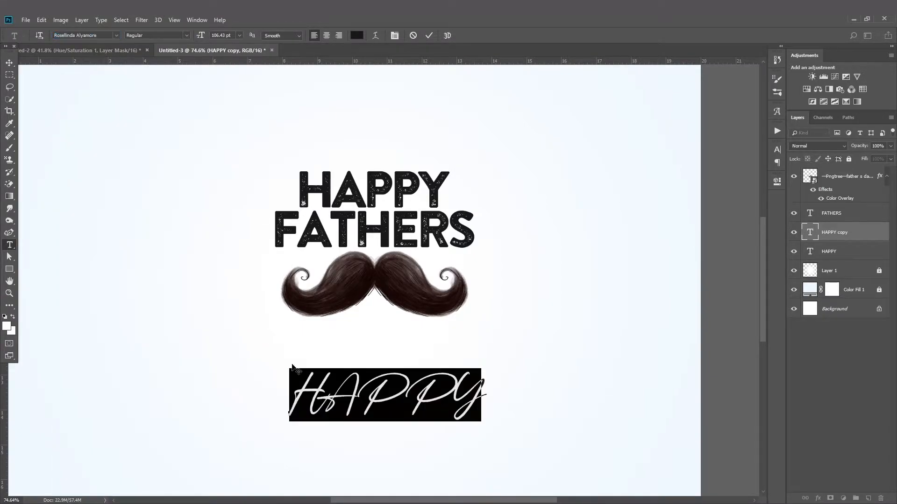
{"action": "type", "text": "Day"}
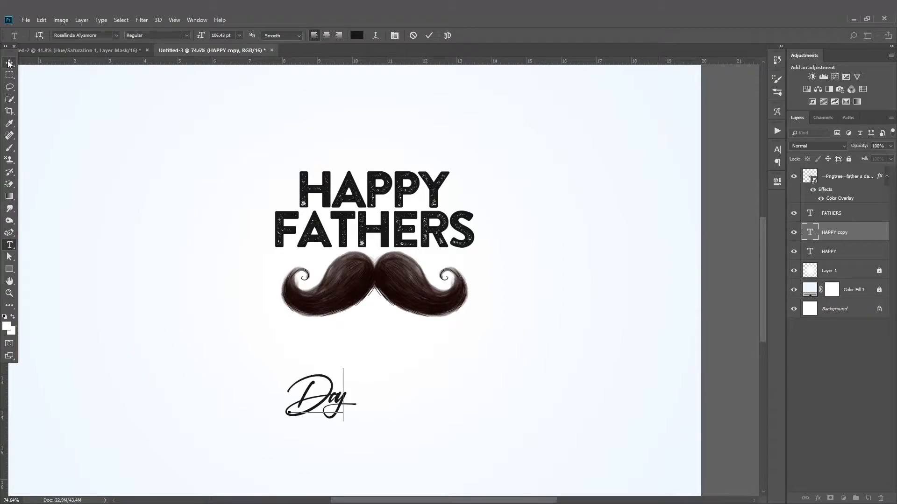
- Move the Day text up beneath the moustache's centre and scale it to about 139%
{"action": "left_click_drag", "start_coordinate": [338, 378], "coordinate": [392, 327]}
{"action": "mouse_move", "coordinate": [417, 297]}
{"action": "left_mouse_down"}
{"action": "mouse_move", "coordinate": [434, 278]}
{"action": "mouse_move", "coordinate": [406, 308]}
{"action": "mouse_move", "coordinate": [430, 286]}
{"action": "mouse_move", "coordinate": [425, 292]}
{"action": "left_mouse_up"}
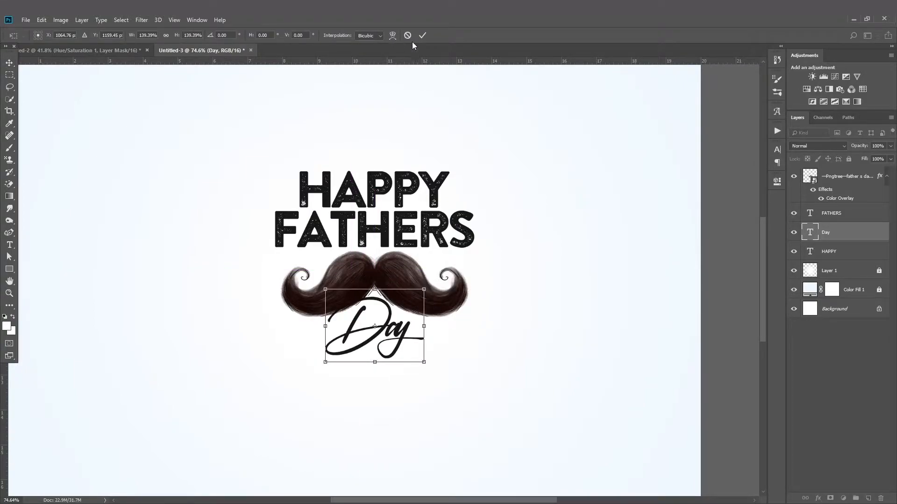
{"action": "key", "text": "Return"}
{"action": "mouse_move", "coordinate": [394, 335]}
{"action": "left_mouse_down"}
{"action": "mouse_move", "coordinate": [394, 343]}
{"action": "mouse_move", "coordinate": [392, 336]}
{"action": "left_mouse_up"}
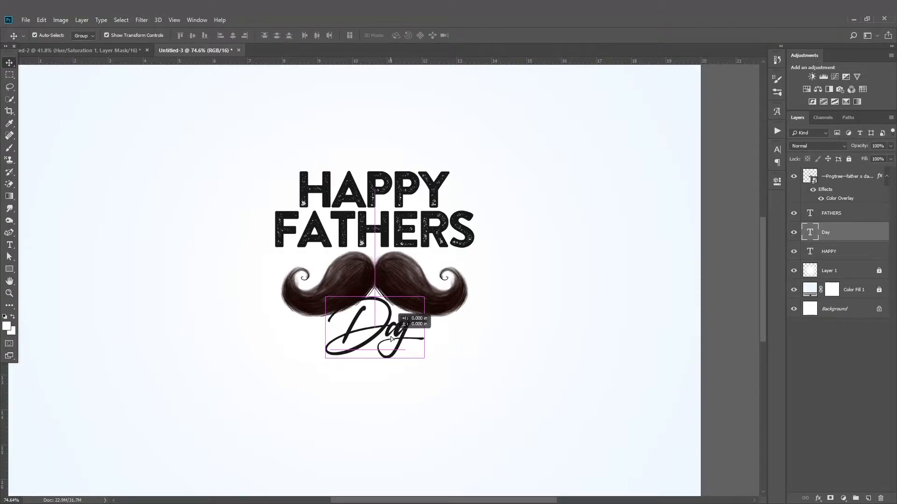
- Change the colour of the Day text to red
{"action": "double_click", "coordinate": [811, 231]}
{"action": "left_click", "coordinate": [357, 36]}
{"action": "left_click", "coordinate": [715, 282]}
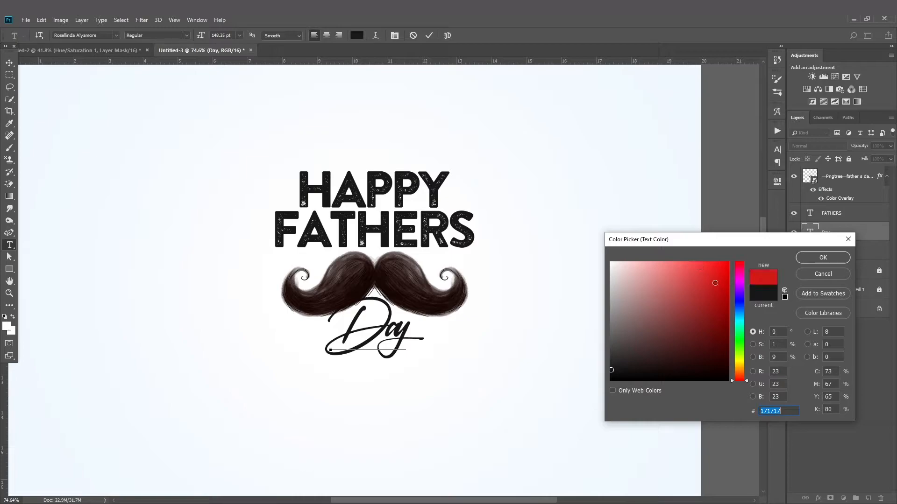
{"action": "left_click", "coordinate": [804, 259]}
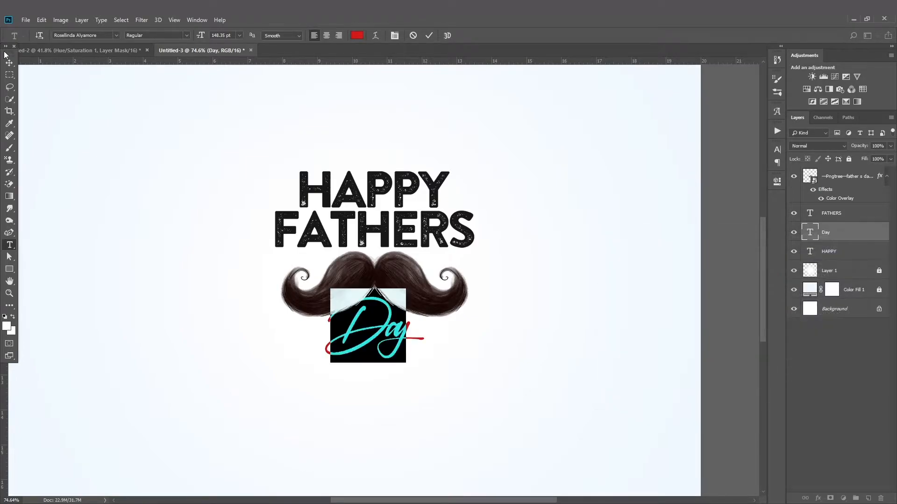
{"action": "left_click", "coordinate": [9, 63]}
- Shift the red Day text slightly down and to the right under the moustache
{"action": "left_click_drag", "start_coordinate": [349, 327], "coordinate": [378, 360]}
{"action": "left_click", "coordinate": [540, 370]}
{"action": "scroll", "coordinate": [435, 337], "scroll_direction": "down", "scroll_amount": 13}
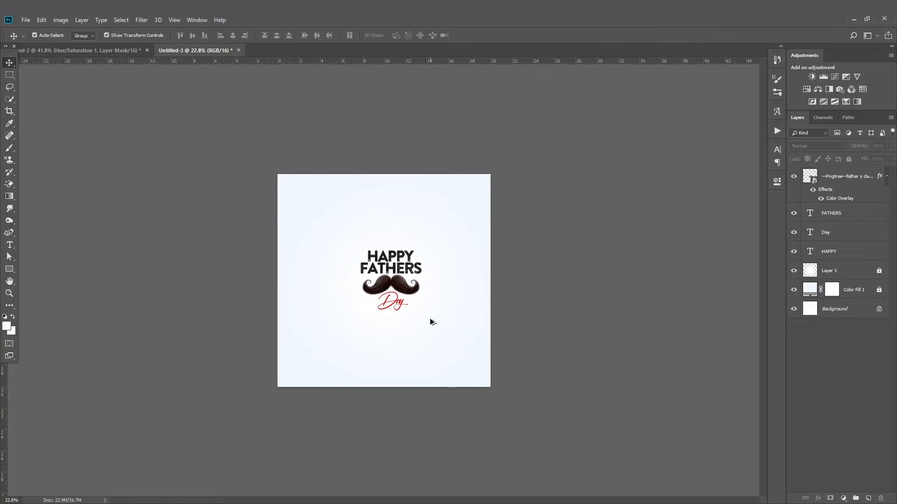
- Add the quote "Dads are most ordinary men turned by love into heroes, adventurers, story-tellers, and singers of song" below Day at 24.01 pt
{"action": "scroll", "coordinate": [404, 272], "scroll_direction": "up", "scroll_amount": 4}
{"action": "scroll", "coordinate": [406, 280], "scroll_direction": "down", "scroll_amount": 1}
{"action": "scroll", "coordinate": [416, 325], "scroll_direction": "up", "scroll_amount": 3}
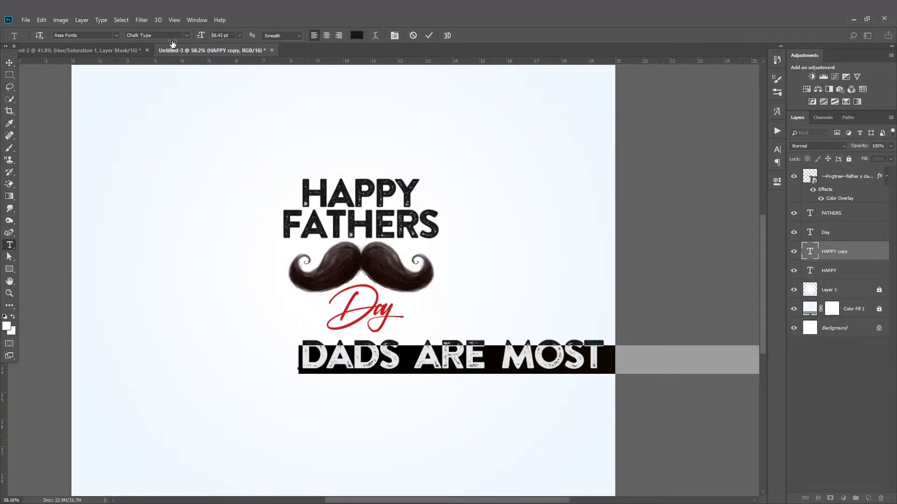
{"action": "left_click_drag", "start_coordinate": [125, 61], "coordinate": [135, 62]}
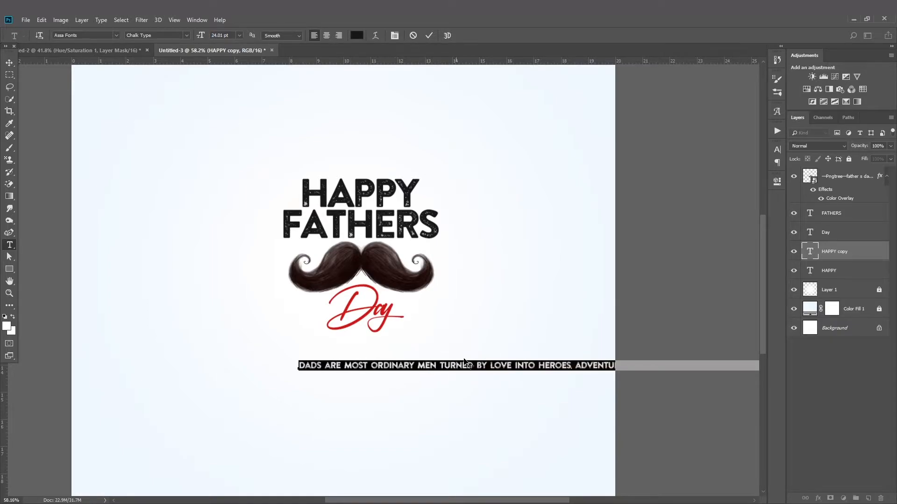
{"action": "left_click", "coordinate": [478, 361]}
{"action": "left_click", "coordinate": [11, 65]}
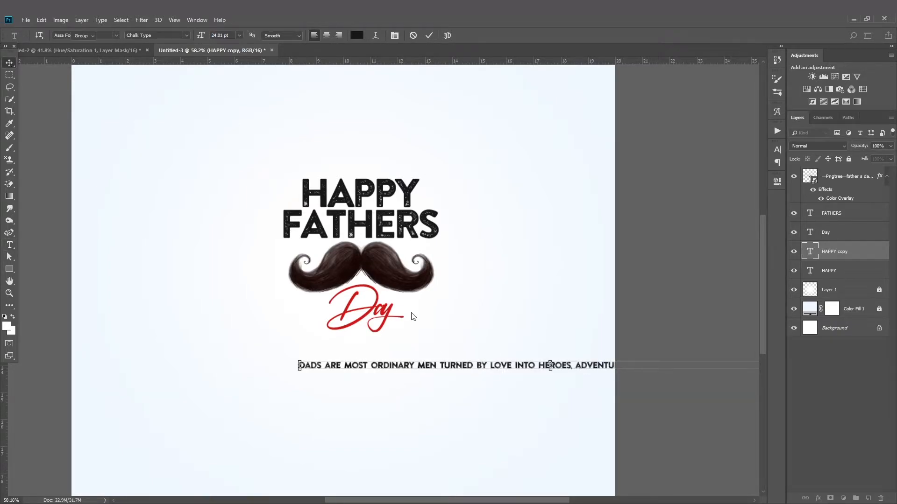
- Move the quote left and up under Day and break it into two lines before "adventurers"
{"action": "left_click_drag", "start_coordinate": [482, 367], "coordinate": [348, 349]}
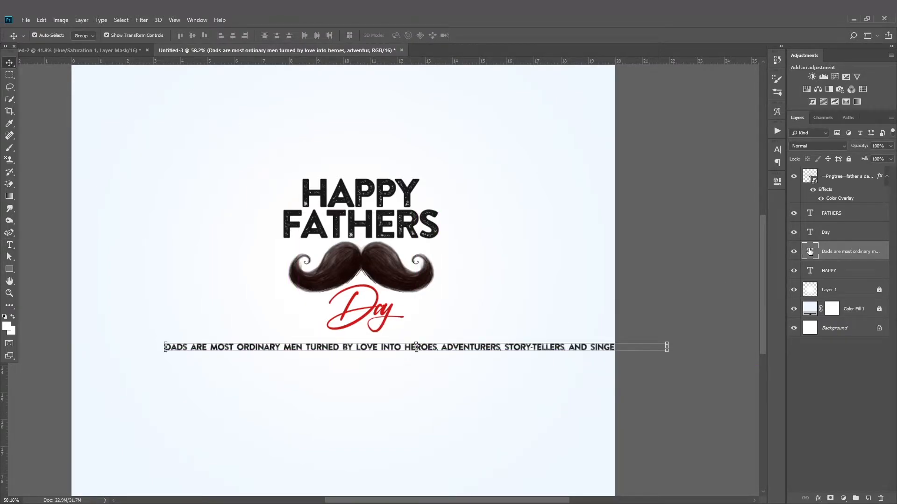
{"action": "double_click", "coordinate": [810, 251]}
{"action": "left_click", "coordinate": [440, 348]}
{"action": "key", "text": "Return"}
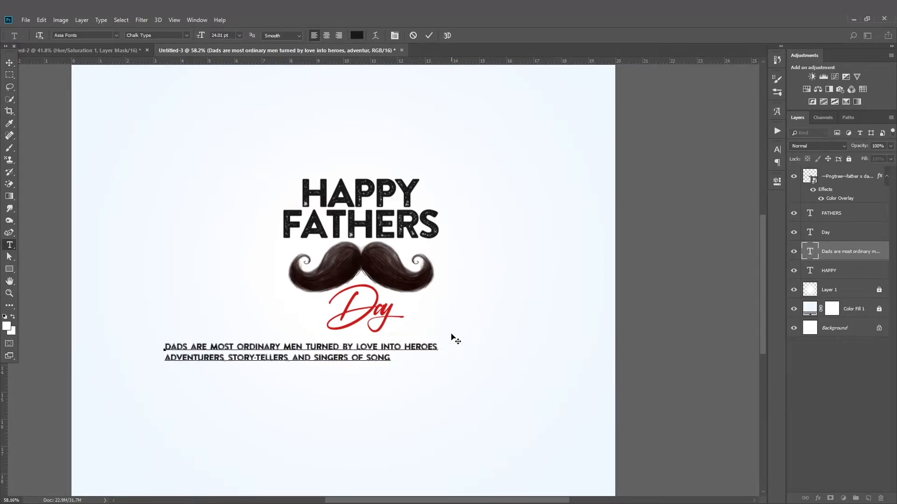
- Indent the quote's second line with spaces and centre the two-line quote beneath Day
{"action": "left_click", "coordinate": [8, 64]}
{"action": "left_click_drag", "start_coordinate": [378, 356], "coordinate": [441, 365]}
{"action": "left_click", "coordinate": [542, 331]}
{"action": "scroll", "coordinate": [414, 305], "scroll_direction": "down", "scroll_amount": 7}
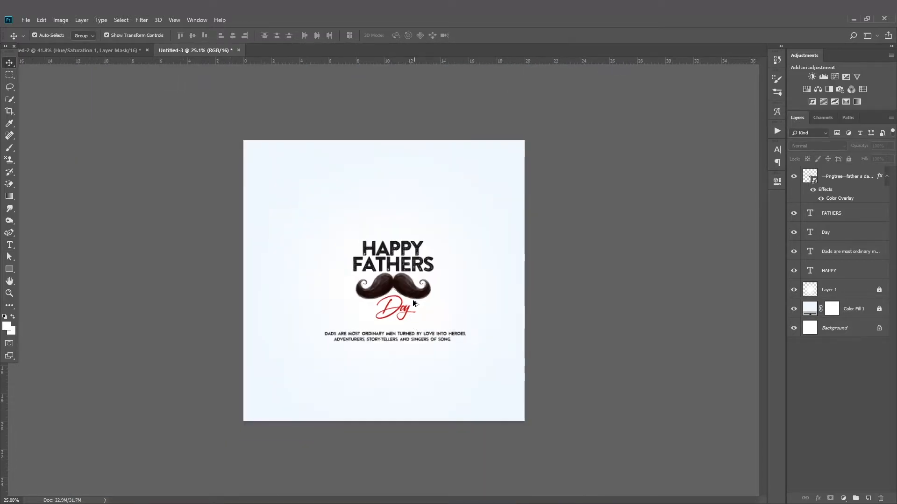
{"action": "scroll", "coordinate": [434, 331], "scroll_direction": "up", "scroll_amount": 2}
- Change the quote's font to Montserrat Regular and set its tracking to 0
{"action": "left_click", "coordinate": [444, 344]}
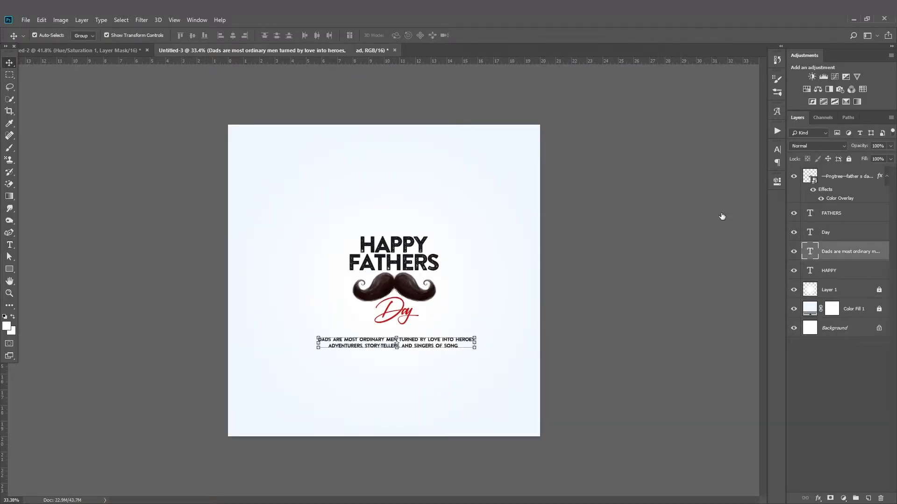
{"action": "double_click", "coordinate": [810, 251]}
{"action": "left_click", "coordinate": [116, 35]}
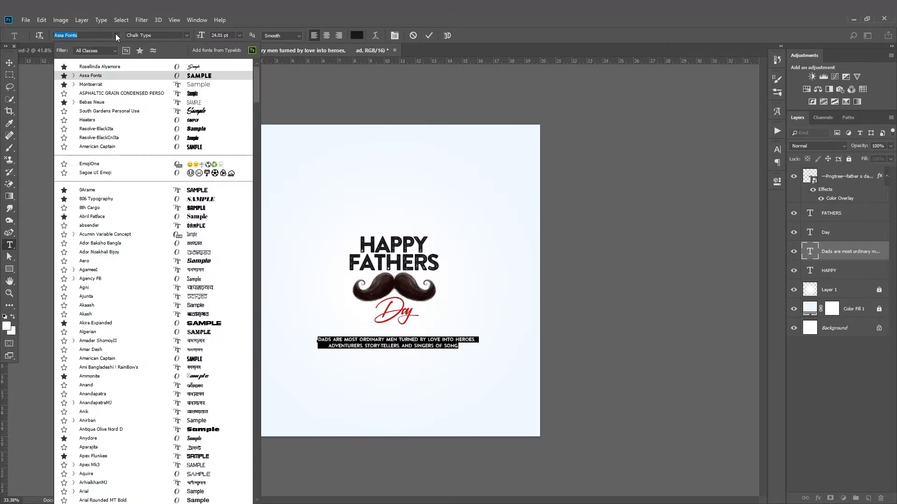
{"action": "left_click", "coordinate": [191, 85]}
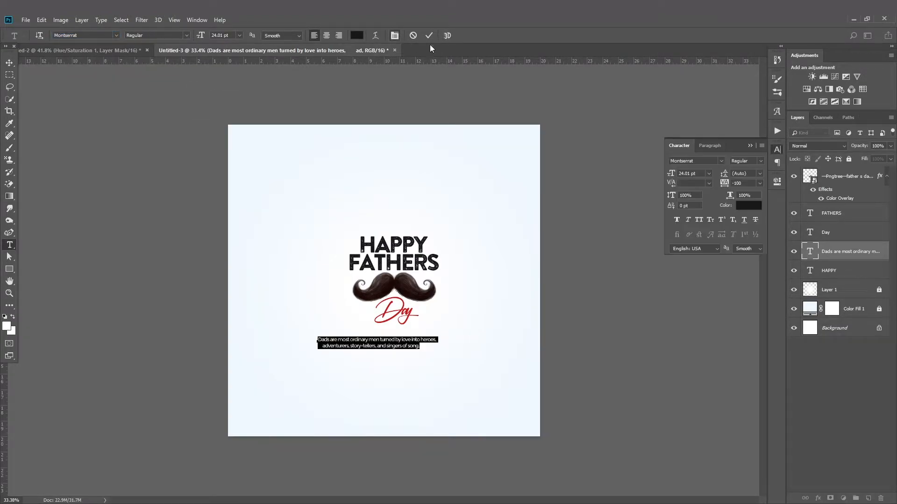
{"action": "left_click", "coordinate": [749, 145]}
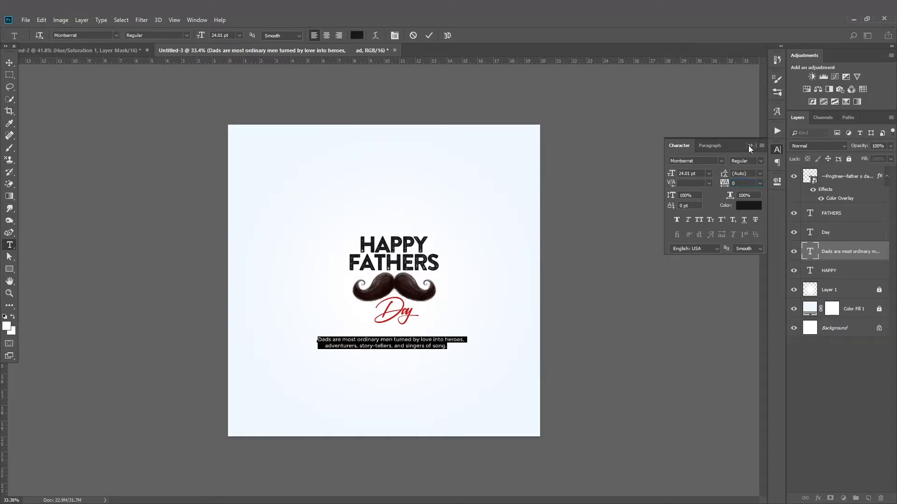
{"action": "left_click", "coordinate": [750, 145]}
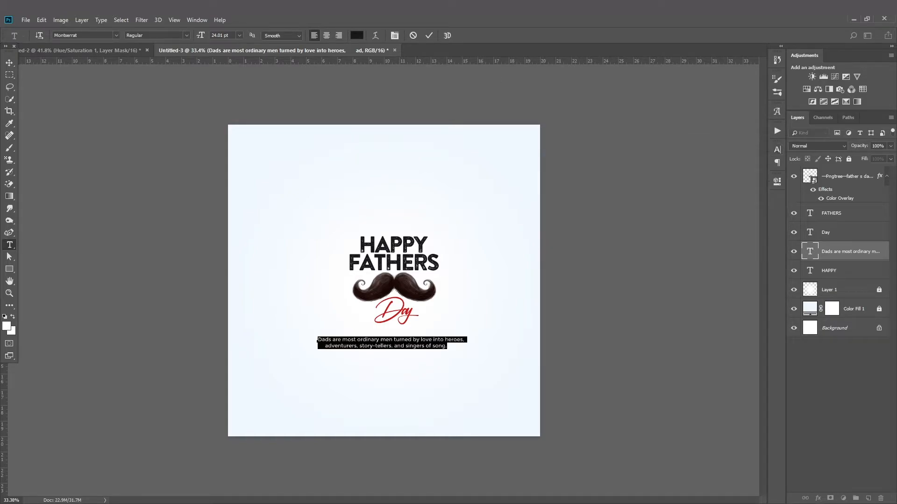
{"action": "left_click", "coordinate": [8, 63]}
- Scale the two-line quote down to about 74% beneath Day
{"action": "scroll", "coordinate": [439, 409], "scroll_direction": "up", "scroll_amount": 1}
{"action": "left_click_drag", "start_coordinate": [421, 347], "coordinate": [451, 340]}
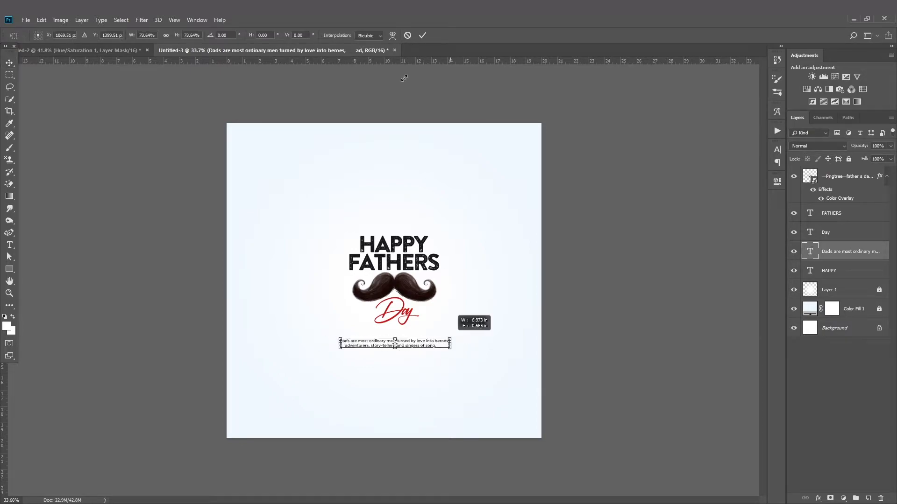
{"action": "left_click", "coordinate": [422, 35]}
{"action": "scroll", "coordinate": [420, 373], "scroll_direction": "up", "scroll_amount": 5}
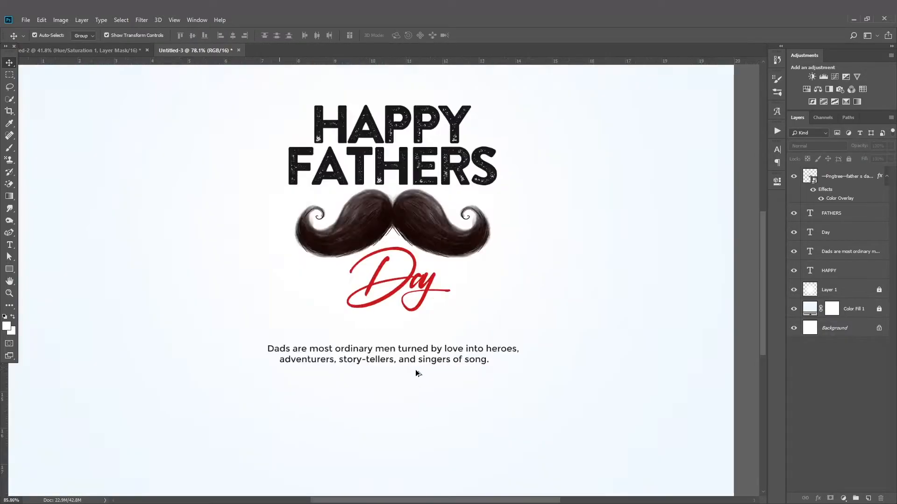
- Adjust the indent before "adventurers" so the quote's second line sits better centred under the first
{"action": "scroll", "coordinate": [414, 371], "scroll_direction": "up", "scroll_amount": 1}
{"action": "left_click", "coordinate": [435, 355]}
{"action": "double_click", "coordinate": [812, 253]}
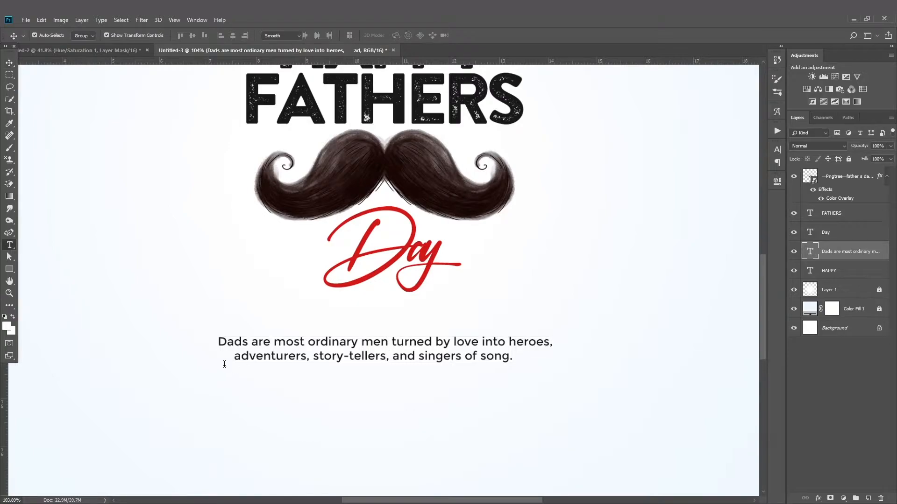
{"action": "left_click", "coordinate": [236, 357]}
{"action": "left_click", "coordinate": [9, 63]}
- Select the title words, moustache and quote together and scale them up to about 131.5%
{"action": "scroll", "coordinate": [356, 306], "scroll_direction": "down", "scroll_amount": 5}
{"action": "left_click_drag", "start_coordinate": [471, 404], "coordinate": [346, 186]}
{"action": "key", "text": "ctrl+t"}
{"action": "left_click_drag", "start_coordinate": [456, 225], "coordinate": [474, 212]}
{"action": "left_click", "coordinate": [423, 36]}
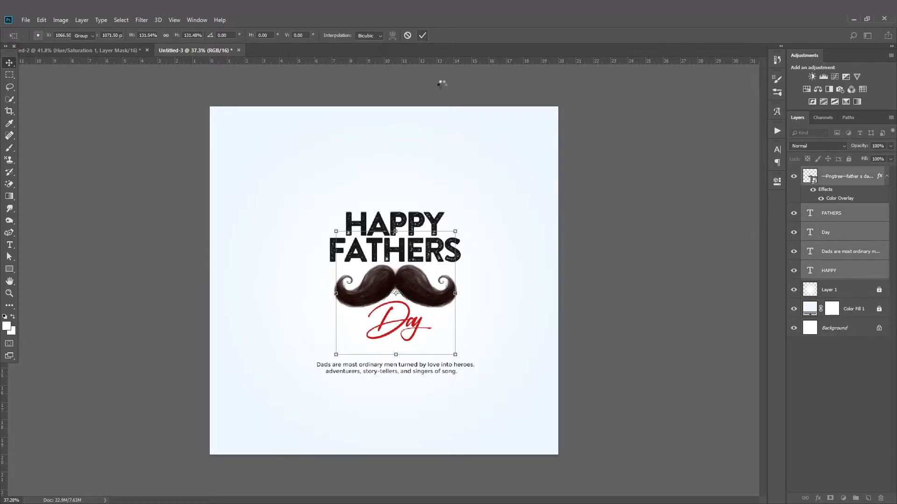
{"action": "scroll", "coordinate": [460, 275], "scroll_direction": "down", "scroll_amount": 1}
{"action": "scroll", "coordinate": [463, 279], "scroll_direction": "down", "scroll_amount": 1}
{"action": "scroll", "coordinate": [467, 295], "scroll_direction": "up", "scroll_amount": 2}
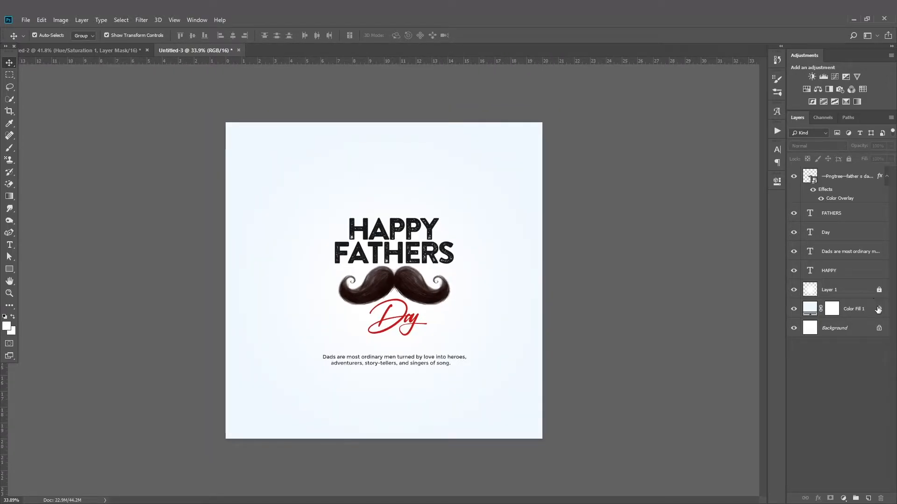
- Change the Color Fill 1 background to the light orange f6d7a0
{"action": "double_click", "coordinate": [810, 309]}
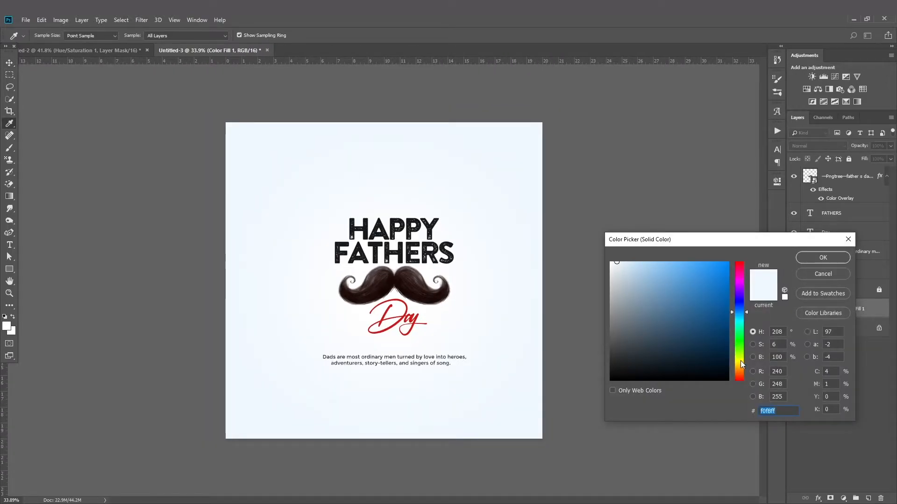
{"action": "left_click", "coordinate": [741, 362]}
{"action": "left_click", "coordinate": [742, 313]}
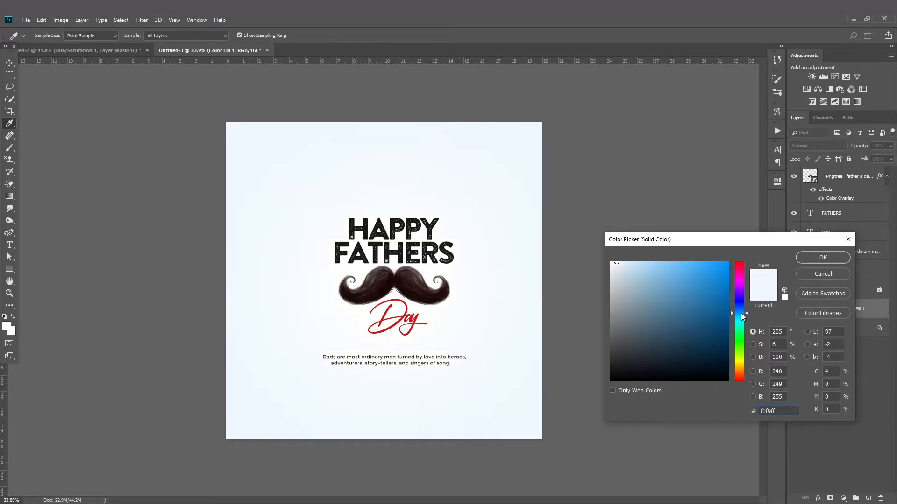
{"action": "left_click_drag", "start_coordinate": [639, 266], "coordinate": [657, 265]}
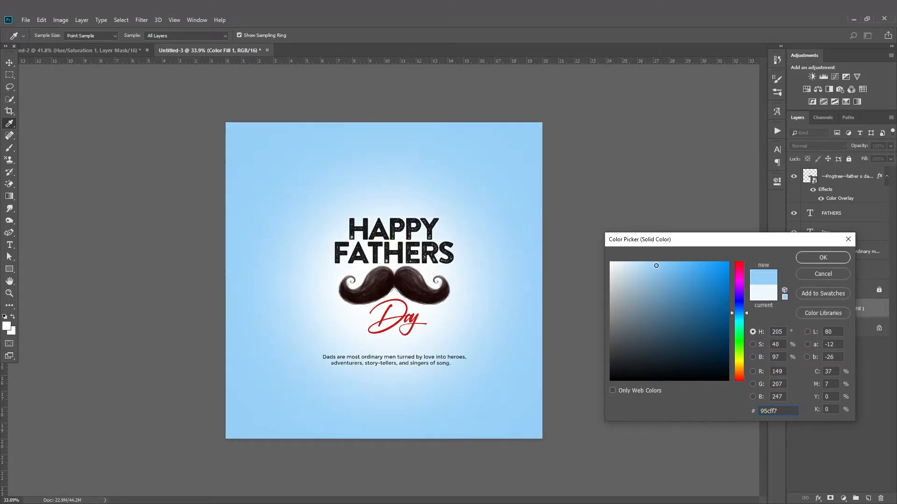
{"action": "left_click_drag", "start_coordinate": [740, 326], "coordinate": [740, 371]}
{"action": "left_click", "coordinate": [740, 288]}
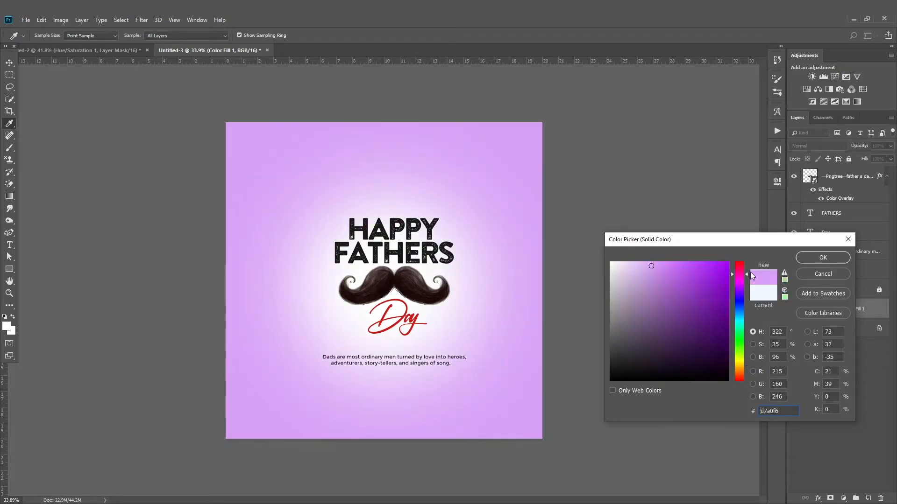
{"action": "left_click_drag", "start_coordinate": [742, 262], "coordinate": [742, 371]}
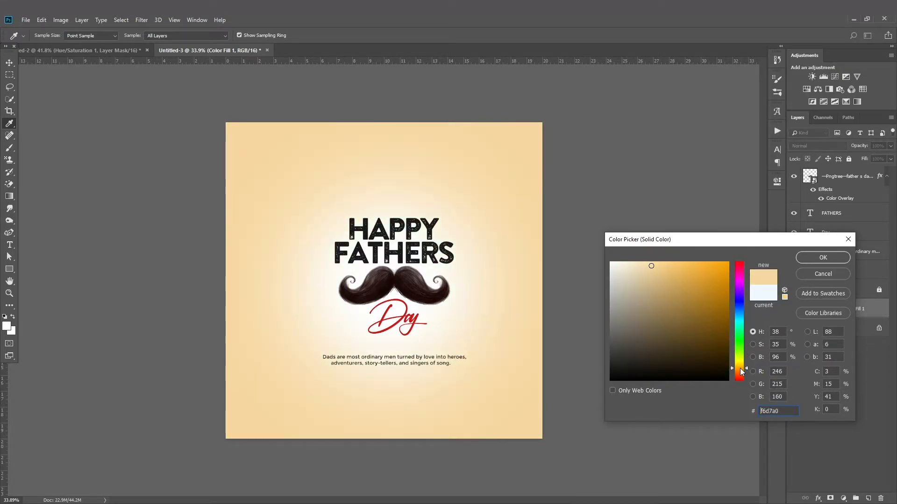
{"action": "left_click", "coordinate": [823, 258]}
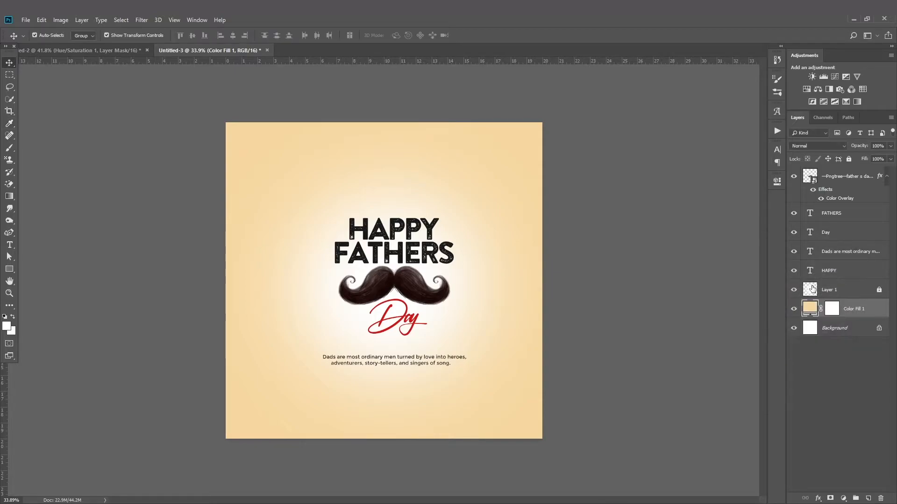
- Unlock the white glow on Layer 1 and lower its opacity to 60%
{"action": "left_click", "coordinate": [875, 289]}
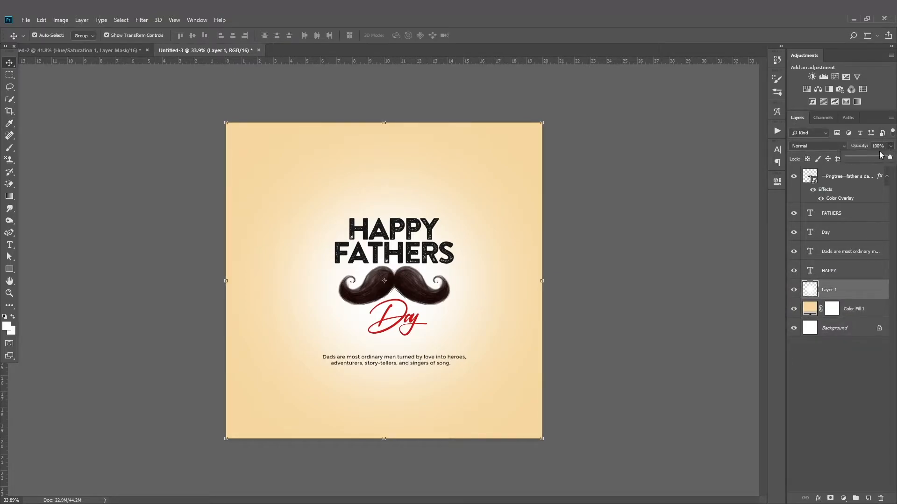
{"action": "left_click", "coordinate": [628, 200]}
{"action": "left_click", "coordinate": [444, 306]}
- Enlarge the white glow on Layer 1 about its centre to about 124%
{"action": "left_click_drag", "start_coordinate": [541, 120], "coordinate": [575, 84]}
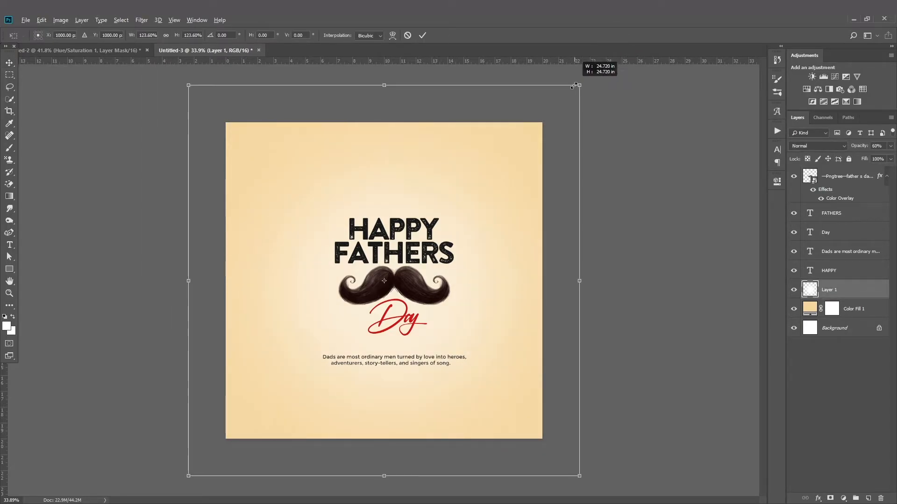
{"action": "left_click", "coordinate": [423, 35]}
{"action": "scroll", "coordinate": [659, 223], "scroll_direction": "down", "scroll_amount": 2}
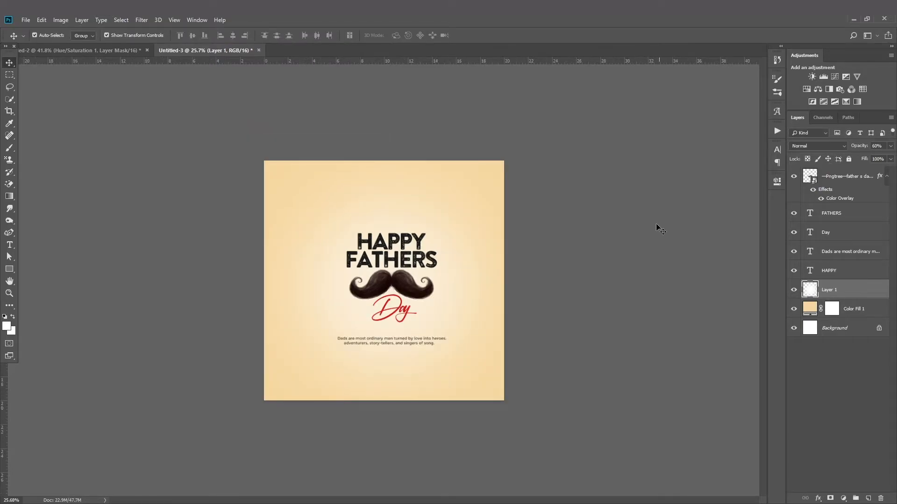
{"action": "left_click", "coordinate": [659, 224]}
{"action": "scroll", "coordinate": [554, 257], "scroll_direction": "down", "scroll_amount": 5}
{"action": "scroll", "coordinate": [554, 257], "scroll_direction": "up", "scroll_amount": 3}
- Lock the Layer 1 glow and the Color Fill 1 background layer
{"action": "left_click", "coordinate": [830, 289]}
{"action": "left_click", "coordinate": [849, 160]}
{"action": "scroll", "coordinate": [394, 278], "scroll_direction": "up", "scroll_amount": 2}
{"action": "scroll", "coordinate": [419, 261], "scroll_direction": "down", "scroll_amount": 1}
{"action": "scroll", "coordinate": [426, 238], "scroll_direction": "up", "scroll_amount": 3}
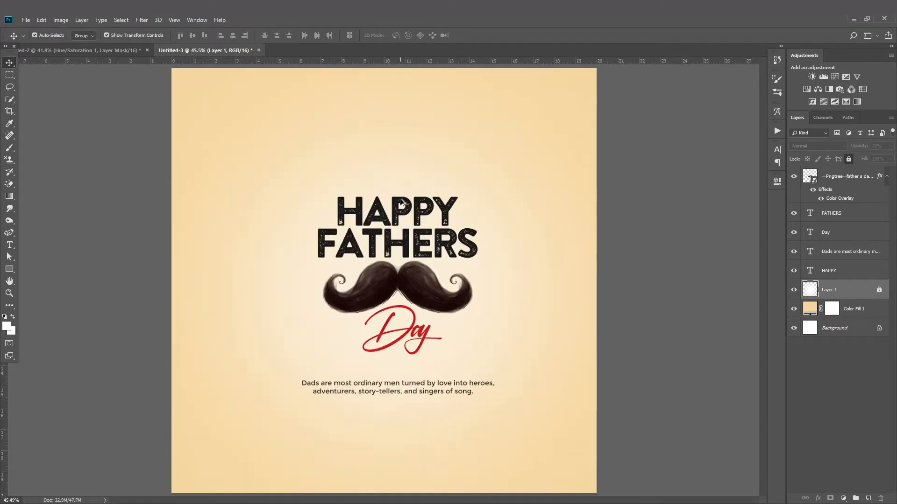
{"action": "scroll", "coordinate": [506, 386], "scroll_direction": "down", "scroll_amount": 2}
{"action": "left_click", "coordinate": [288, 185]}
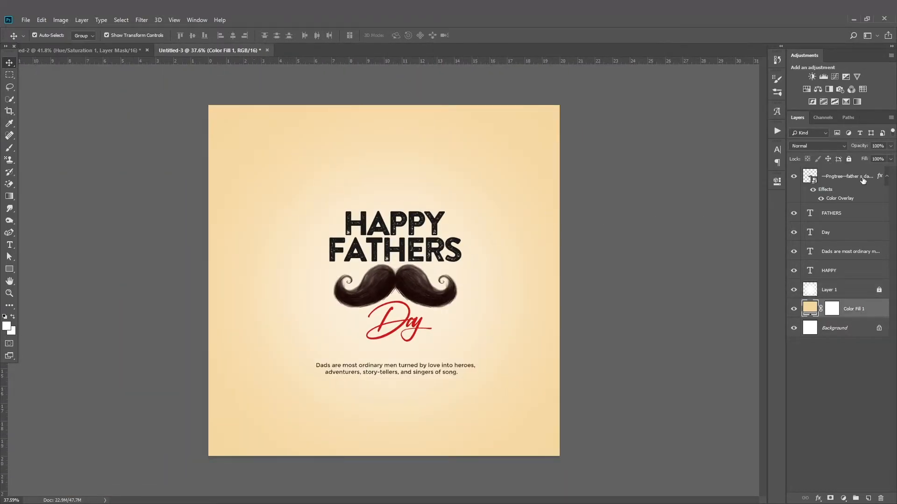
- Select the title words, moustache and quote together and nudge them left and up towards the canvas centre
{"action": "left_click_drag", "start_coordinate": [506, 404], "coordinate": [316, 196]}
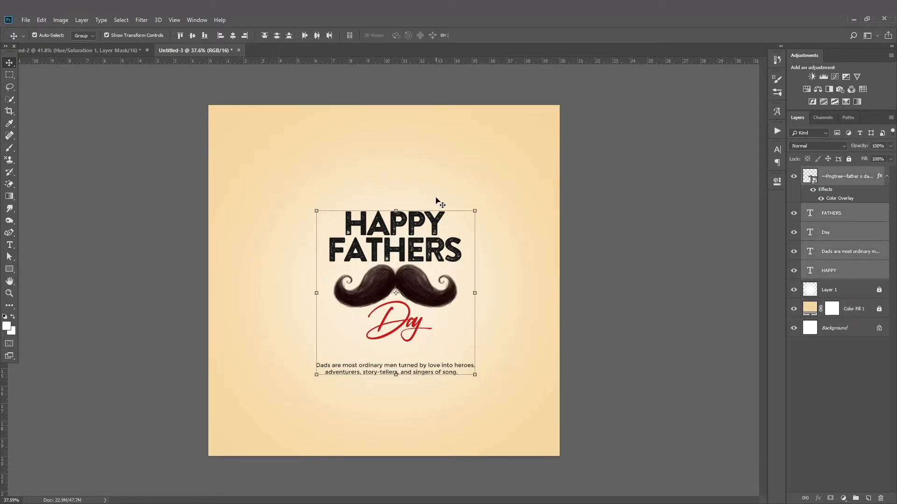
{"action": "scroll", "coordinate": [508, 384], "scroll_direction": "down", "scroll_amount": 2}
{"action": "scroll", "coordinate": [508, 384], "scroll_direction": "up", "scroll_amount": 1}
{"action": "key", "text": "shift+Left"}
{"action": "key", "text": "shift+Up"}
{"action": "left_click", "coordinate": [610, 368]}
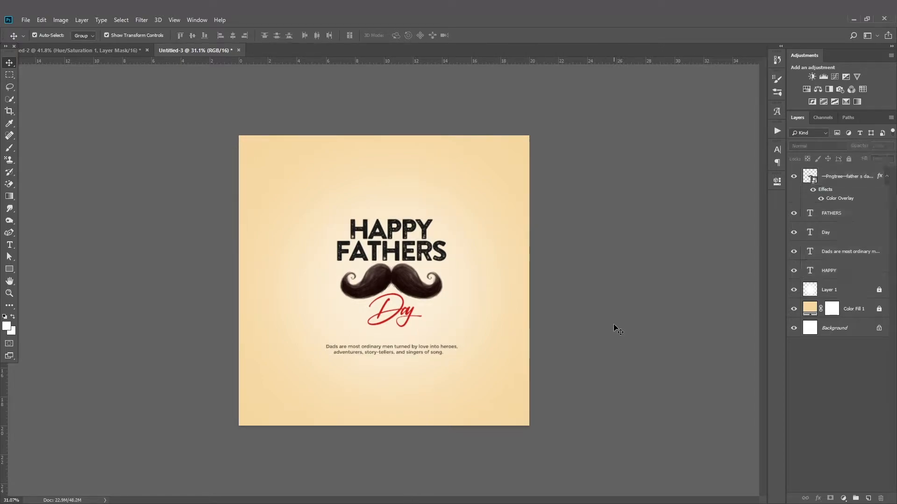
- Reselect the title words, moustache and quote and nudge them slightly right with five small moves
{"action": "key", "text": "ctrl+0"}
{"action": "left_click_drag", "start_coordinate": [554, 447], "coordinate": [297, 140]}
{"action": "key", "text": "Right"}
{"action": "key", "text": "Right"}
{"action": "key", "text": "Right"}
{"action": "key", "text": "Right"}
{"action": "key", "text": "Right"}
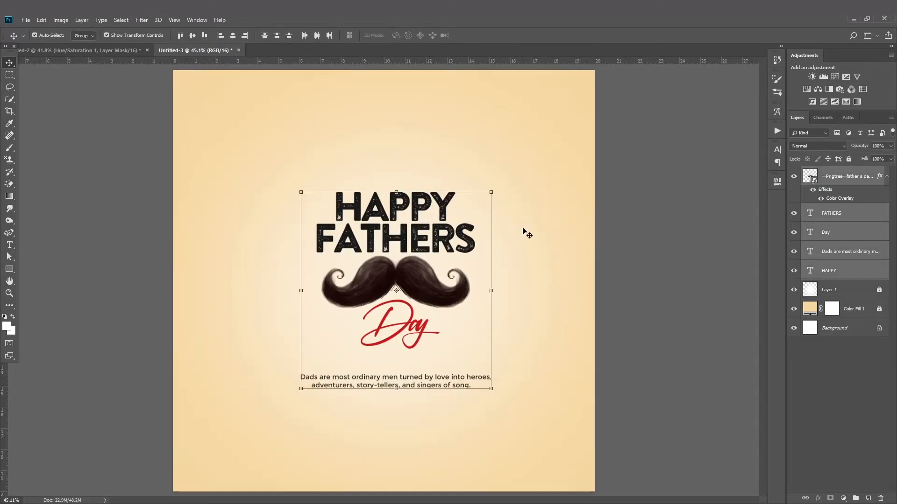
{"action": "left_click", "coordinate": [521, 229]}
{"action": "scroll", "coordinate": [403, 167], "scroll_direction": "up", "scroll_amount": 3}
{"action": "scroll", "coordinate": [401, 212], "scroll_direction": "down", "scroll_amount": 5}
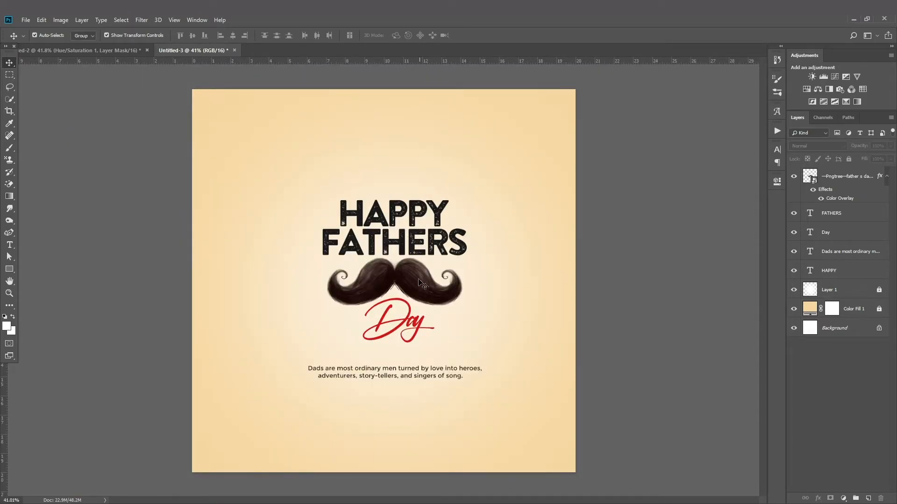
- Group the title words with the moustache and place the Confetti-Party-PNG-Free-Download image, enlarged, in the canvas's lower-left corner
{"action": "left_click", "coordinate": [416, 180], "text": "shift"}
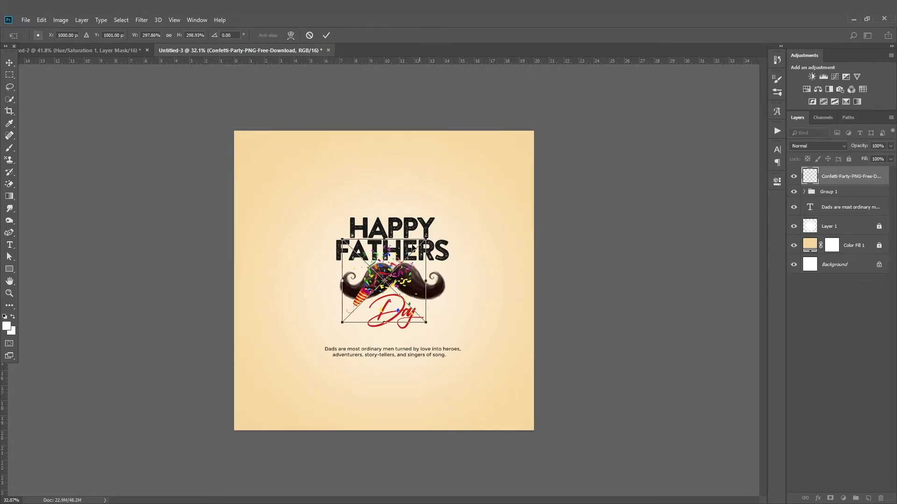
{"action": "left_click_drag", "start_coordinate": [391, 225], "coordinate": [383, 226]}
{"action": "left_click_drag", "start_coordinate": [382, 274], "coordinate": [267, 399]}
{"action": "left_click_drag", "start_coordinate": [295, 321], "coordinate": [324, 353]}
{"action": "left_click_drag", "start_coordinate": [371, 371], "coordinate": [379, 381]}
{"action": "left_click", "coordinate": [329, 35]}
{"action": "left_click", "coordinate": [411, 96]}
- Duplicate the confetti popper into the canvas's upper-right corner, scaled to about 385% and rotated to about -165°
{"action": "left_click_drag", "start_coordinate": [264, 412], "coordinate": [469, 199]}
{"action": "key", "text": "ctrl+z"}
{"action": "left_click_drag", "start_coordinate": [252, 417], "coordinate": [380, 275]}
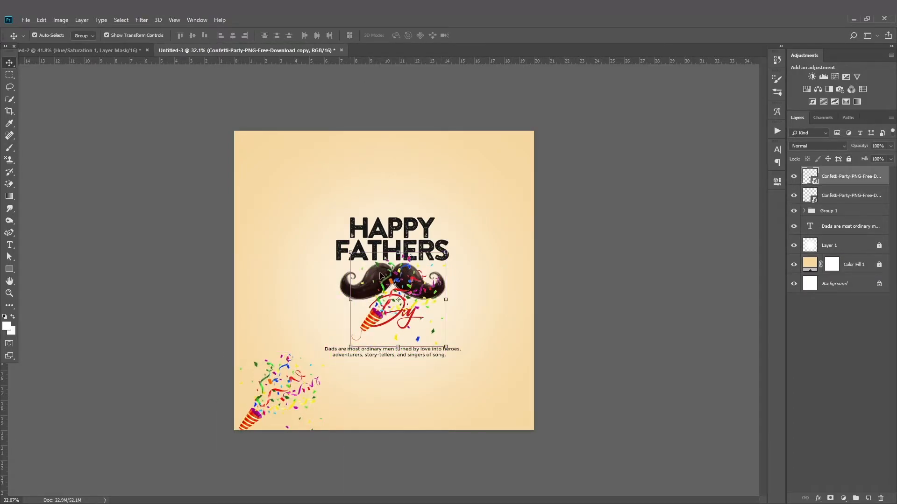
{"action": "left_click_drag", "start_coordinate": [404, 246], "coordinate": [389, 356]}
{"action": "left_click_drag", "start_coordinate": [412, 307], "coordinate": [505, 186]}
{"action": "left_click_drag", "start_coordinate": [611, 193], "coordinate": [614, 174]}
{"action": "left_click_drag", "start_coordinate": [505, 180], "coordinate": [501, 191]}
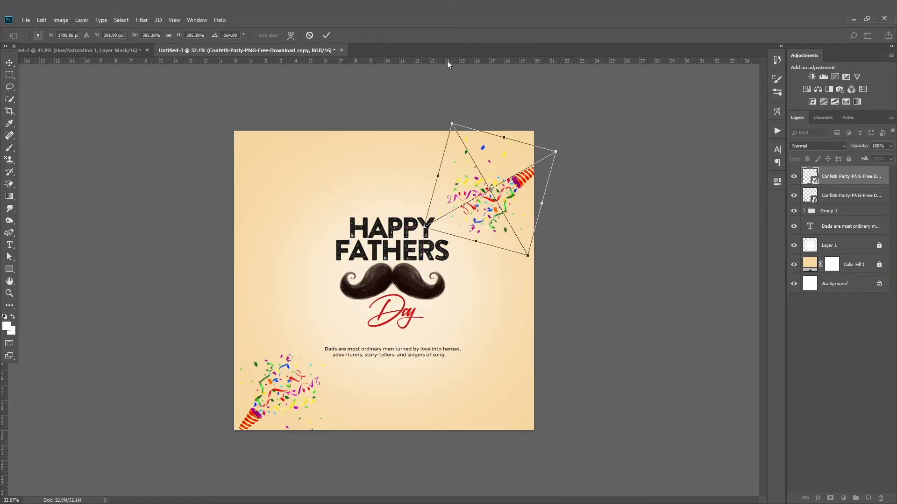
{"action": "left_click", "coordinate": [327, 35]}
{"action": "left_click", "coordinate": [363, 100]}
{"action": "scroll", "coordinate": [450, 311], "scroll_direction": "down", "scroll_amount": 3}
{"action": "key", "text": "ctrl+0"}
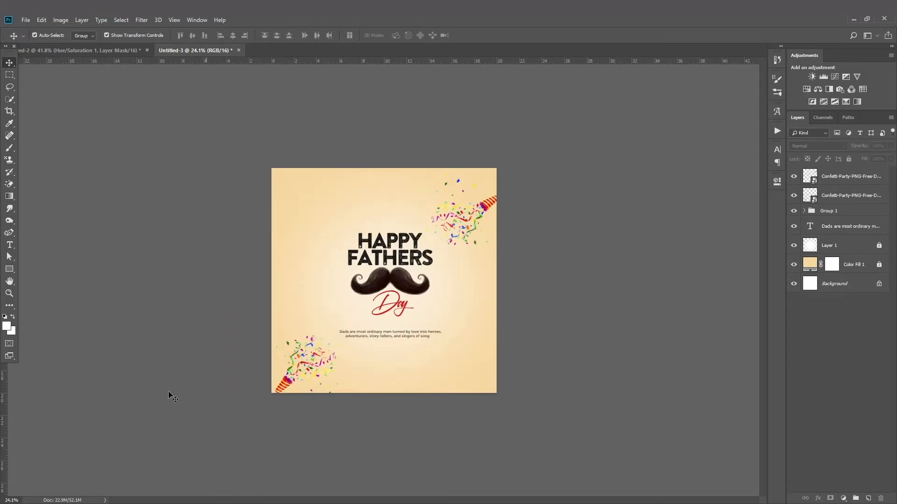
- Fine-tune both confetti poppers, shifting the lower one towards its corner and the upper one towards the canvas's right edge
{"action": "left_click", "coordinate": [246, 437]}
{"action": "scroll", "coordinate": [450, 402], "scroll_direction": "down", "scroll_amount": 2}
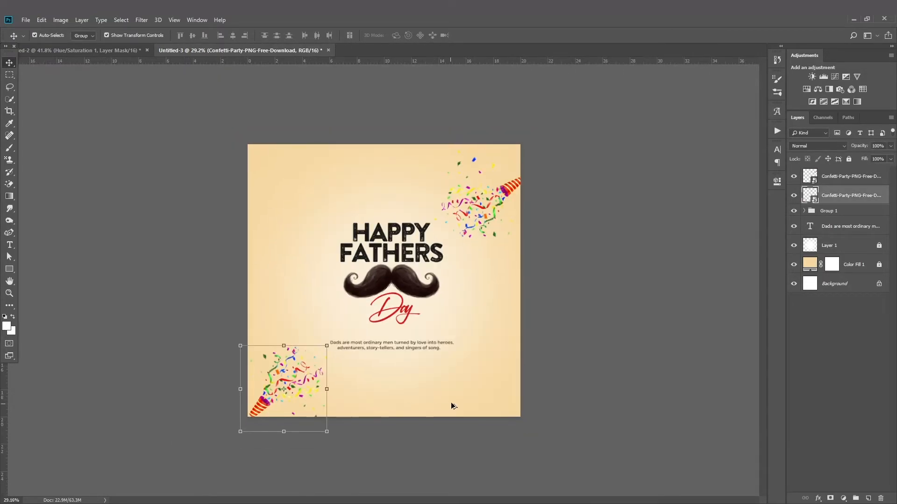
{"action": "left_click", "coordinate": [510, 361]}
{"action": "scroll", "coordinate": [511, 361], "scroll_direction": "down", "scroll_amount": 1}
{"action": "scroll", "coordinate": [477, 212], "scroll_direction": "up", "scroll_amount": 1}
{"action": "left_click_drag", "start_coordinate": [477, 212], "coordinate": [483, 213]}
{"action": "left_click", "coordinate": [502, 247]}
{"action": "scroll", "coordinate": [428, 326], "scroll_direction": "down", "scroll_amount": 1}
{"action": "scroll", "coordinate": [379, 263], "scroll_direction": "up", "scroll_amount": 2}
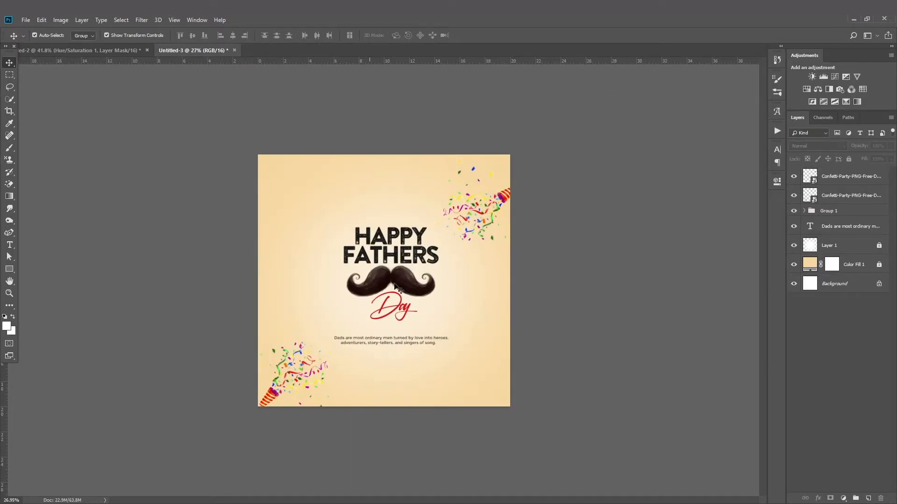
- Select the title group and quote and nudge them right with a dozen small moves
{"action": "scroll", "coordinate": [414, 320], "scroll_direction": "up", "scroll_amount": 1}
{"action": "left_click_drag", "start_coordinate": [422, 389], "coordinate": [379, 212]}
{"action": "key", "text": "Right"}
{"action": "key", "text": "Right"}
{"action": "key", "text": "Right"}
{"action": "key", "text": "Right"}
{"action": "key", "text": "Right"}
{"action": "key", "text": "Right"}
{"action": "key", "text": "Right"}
{"action": "key", "text": "Right"}
{"action": "key", "text": "Right"}
{"action": "key", "text": "Right"}
{"action": "key", "text": "Right"}
{"action": "key", "text": "Right"}
{"action": "left_click", "coordinate": [584, 287]}
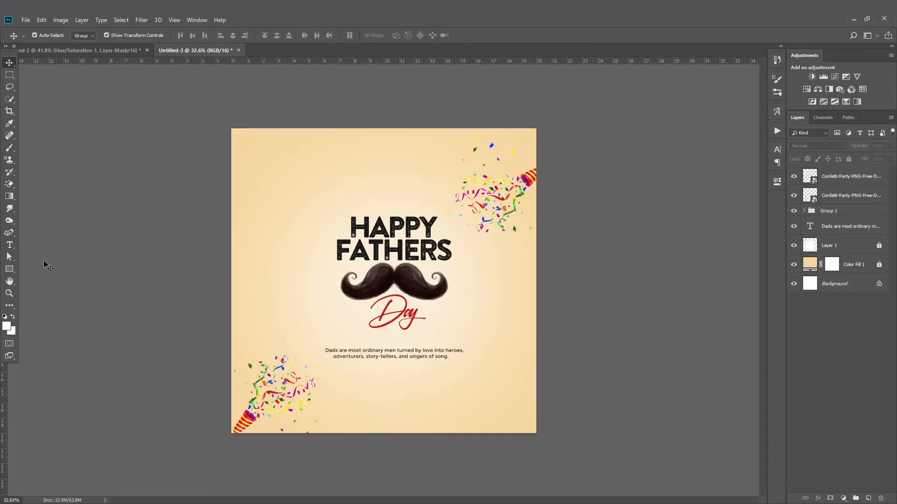
- Add the website text "axisingenious.com" below the quote near the canvas's lower edge
{"action": "left_click_drag", "start_coordinate": [395, 227], "coordinate": [393, 388], "text": "alt"}
{"action": "key", "text": "ctrl+z"}
{"action": "left_click", "coordinate": [9, 246]}
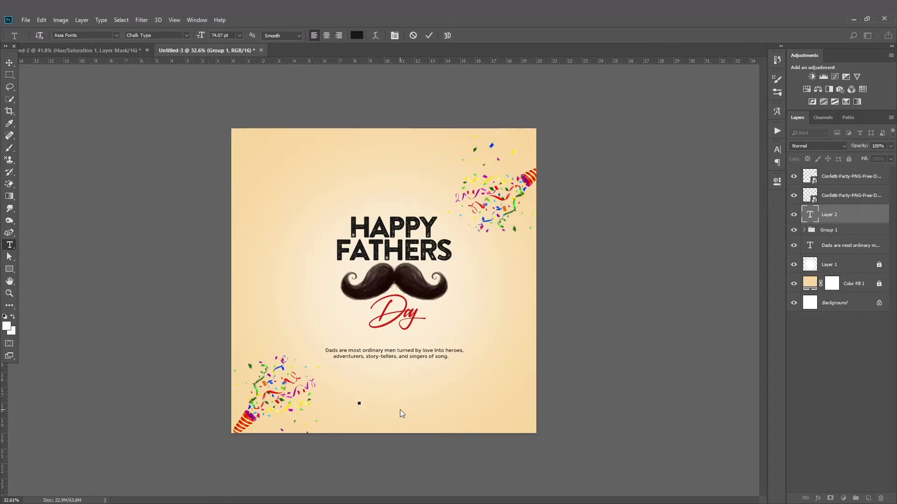
{"action": "type", "text": "D"}
{"action": "key", "text": "BackSpace"}
{"action": "type", "text": "AXISINGENIO"}
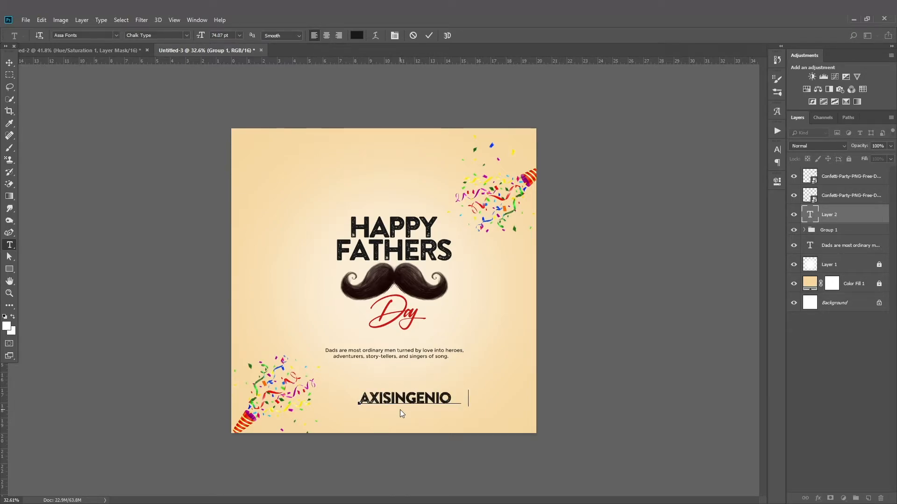
{"action": "type", "text": "US.COM"}
- Set the website text to Montserrat Regular at 31.07 pt and loosen its tracking
{"action": "left_click", "coordinate": [424, 399]}
{"action": "triple_click", "coordinate": [426, 400]}
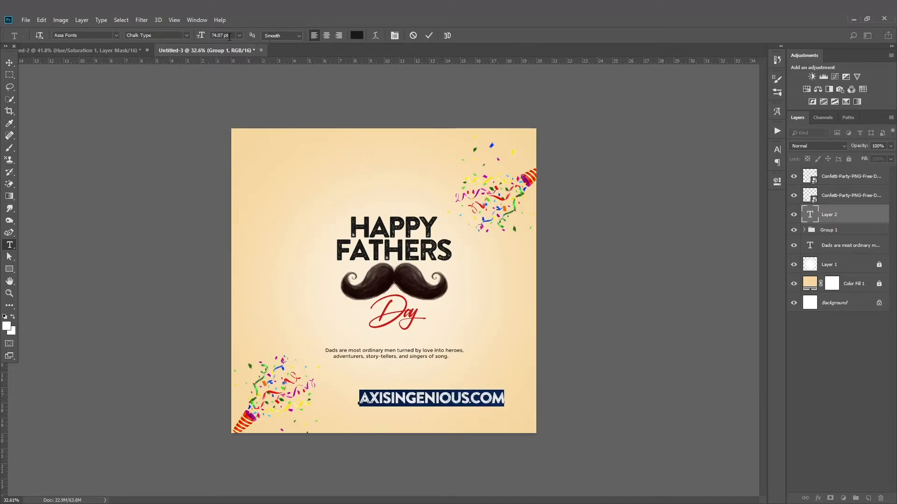
{"action": "left_click_drag", "start_coordinate": [201, 37], "coordinate": [173, 43]}
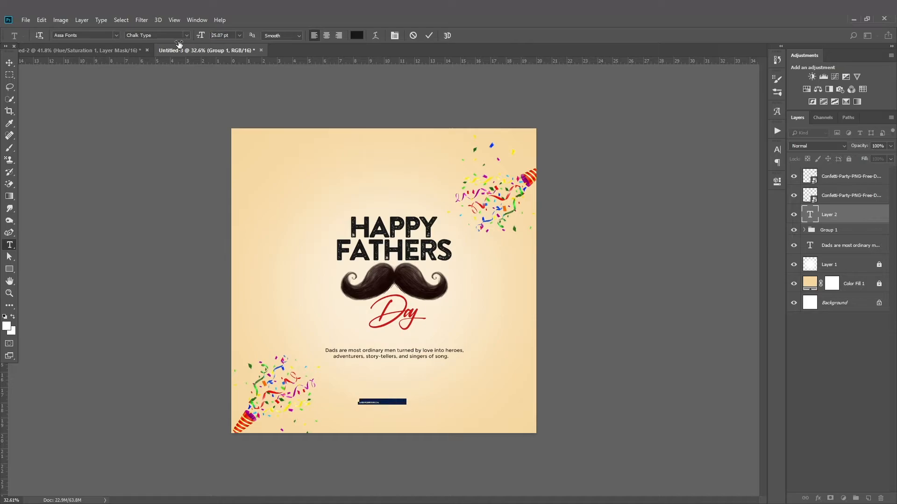
{"action": "left_click", "coordinate": [115, 35]}
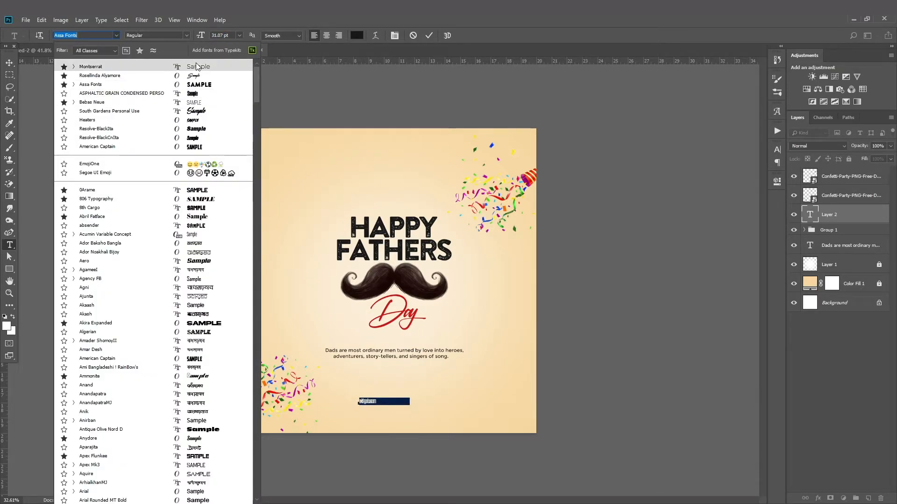
{"action": "left_click", "coordinate": [197, 68]}
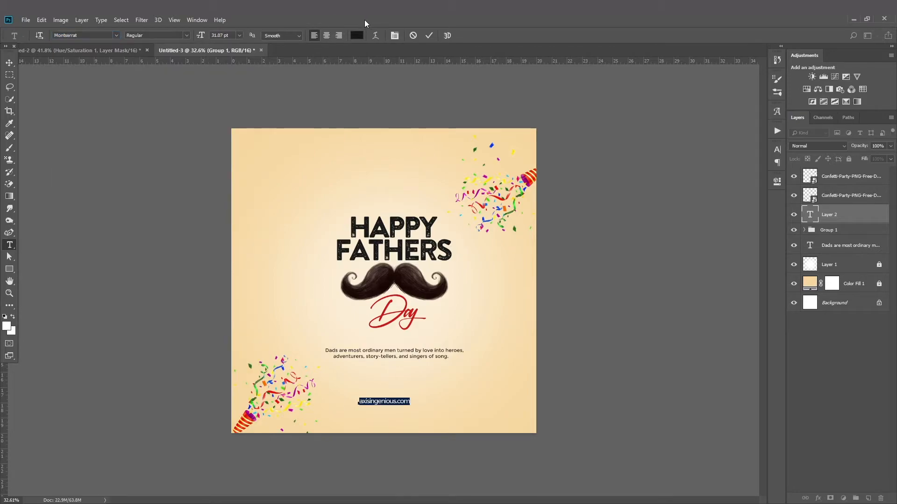
{"action": "left_click", "coordinate": [395, 36]}
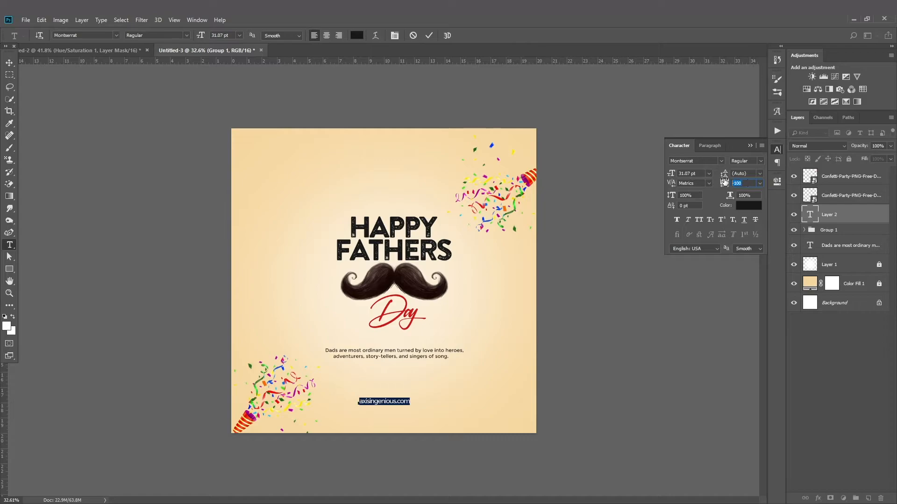
{"action": "left_click", "coordinate": [750, 146]}
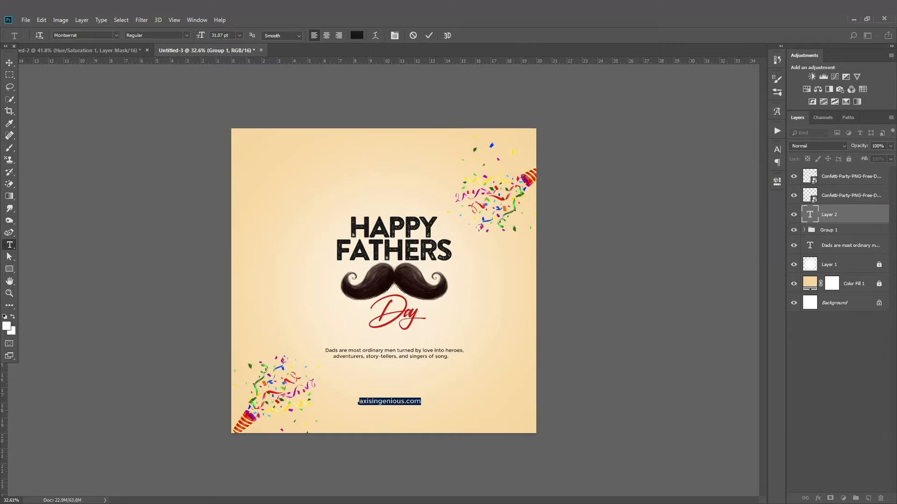
- Scale the website text down to about 23 pt and place it near the canvas's bottom edge
{"action": "left_click", "coordinate": [10, 63]}
{"action": "left_click", "coordinate": [187, 218]}
{"action": "scroll", "coordinate": [401, 399], "scroll_direction": "up", "scroll_amount": 3}
{"action": "left_click_drag", "start_coordinate": [407, 450], "coordinate": [431, 471]}
{"action": "left_click", "coordinate": [693, 270]}
{"action": "scroll", "coordinate": [486, 411], "scroll_direction": "down", "scroll_amount": 3}
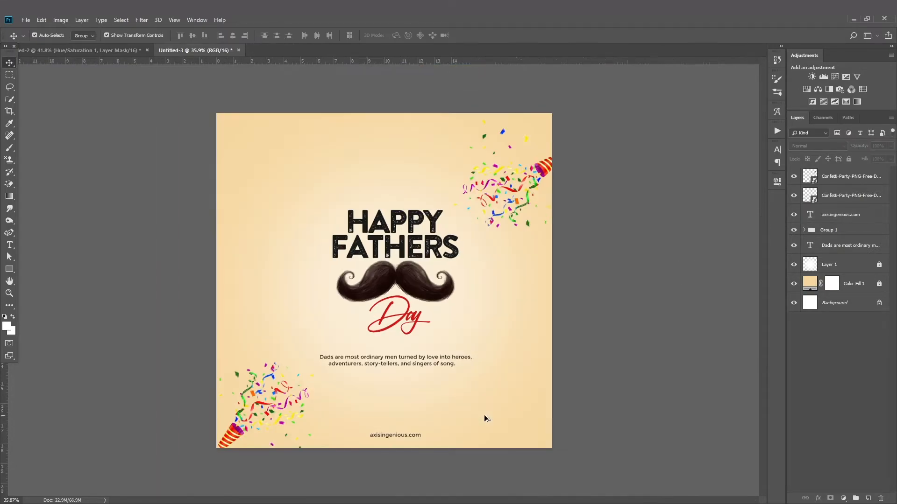
- Recolor the website text to dark brown 3a2824 sampled from the moustache
{"action": "scroll", "coordinate": [407, 447], "scroll_direction": "up", "scroll_amount": 1}
{"action": "left_click", "coordinate": [415, 452]}
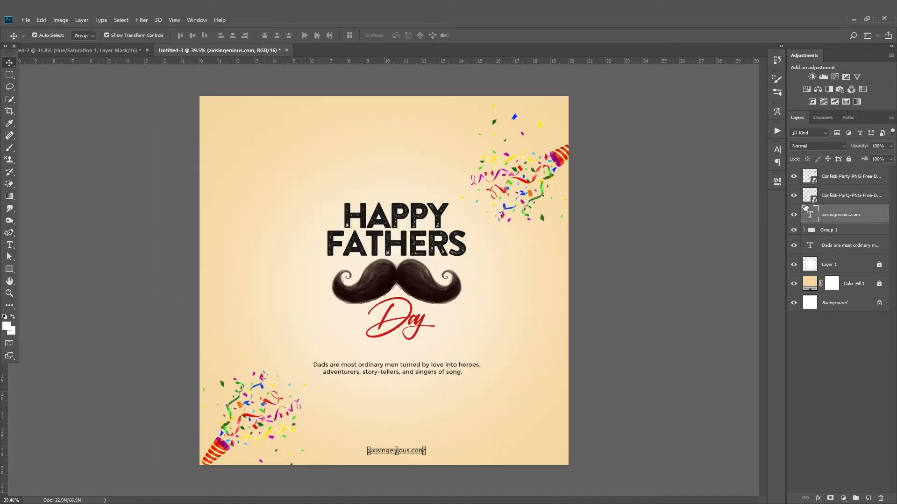
{"action": "double_click", "coordinate": [810, 214]}
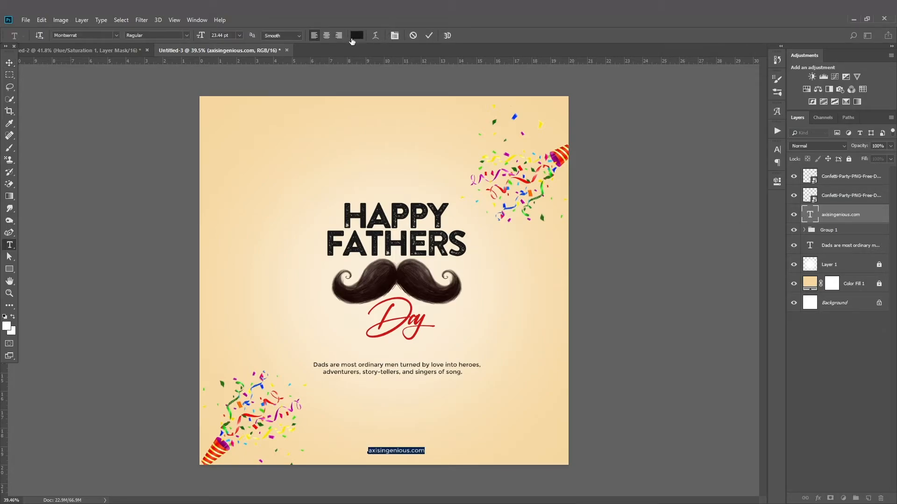
{"action": "left_click", "coordinate": [355, 36]}
{"action": "left_click", "coordinate": [432, 277]}
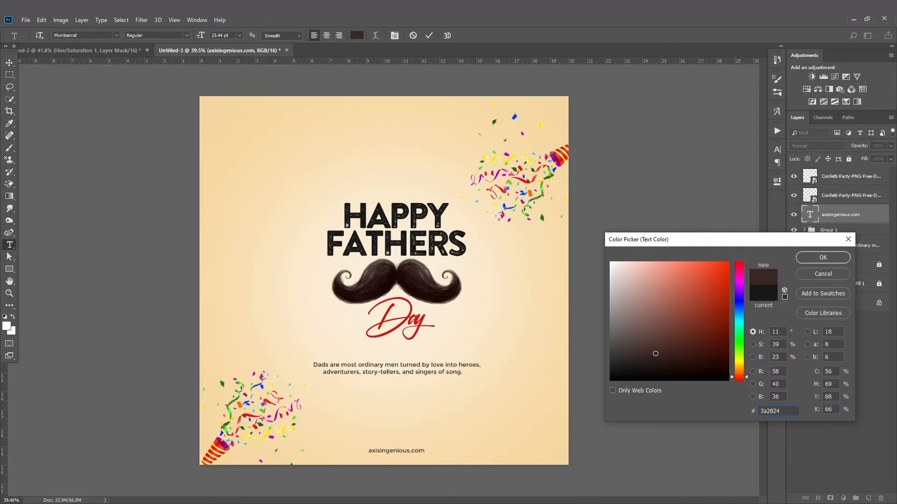
{"action": "key", "text": "Return"}
{"action": "left_click", "coordinate": [7, 65]}
{"action": "left_click", "coordinate": [548, 391]}
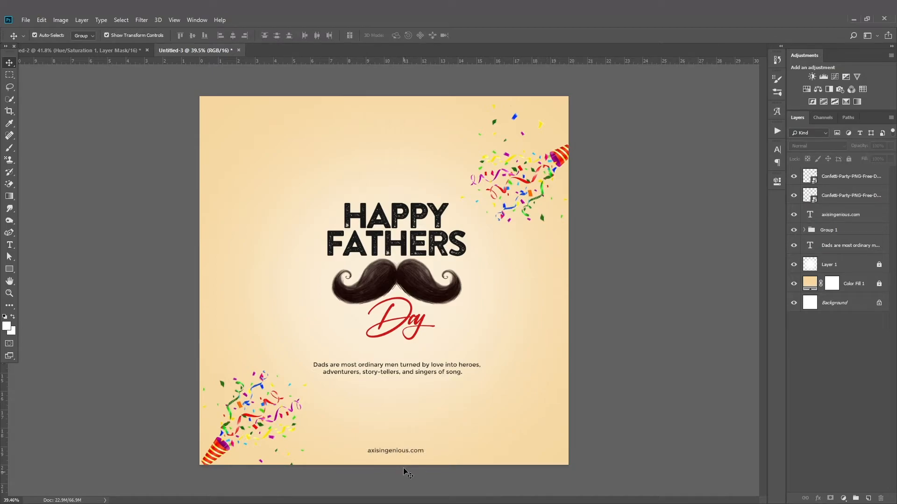
- Draw a rectangle about 1890 by 1912 px just inside the canvas edges as a border frame
{"action": "left_click", "coordinate": [9, 270]}
{"action": "scroll", "coordinate": [245, 111], "scroll_direction": "down", "scroll_amount": 1}
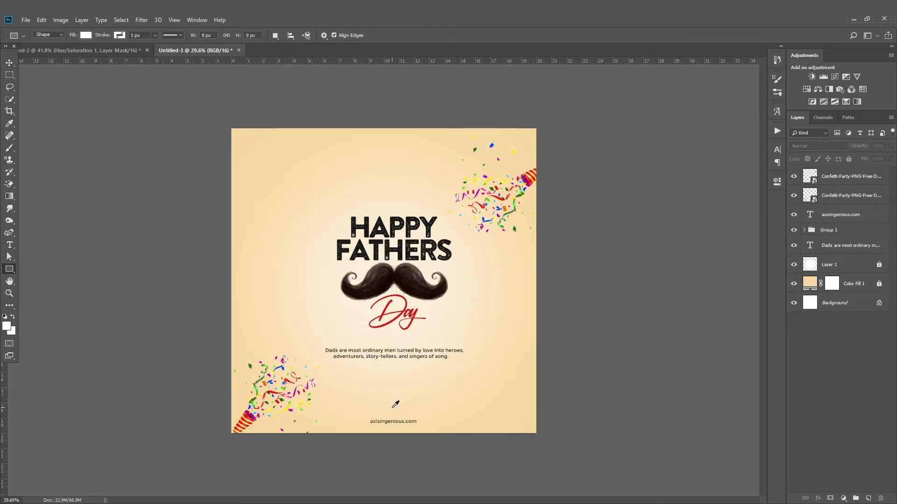
{"action": "left_click_drag", "start_coordinate": [239, 137], "coordinate": [527, 428]}
- Remove the border rectangle's fill and give it a black stroke of about 10.29 px
{"action": "left_click", "coordinate": [612, 238]}
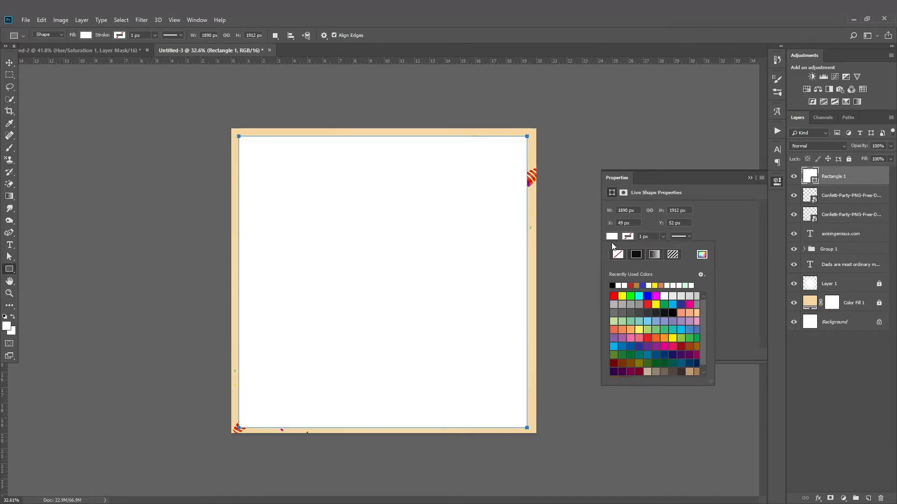
{"action": "left_click", "coordinate": [618, 254]}
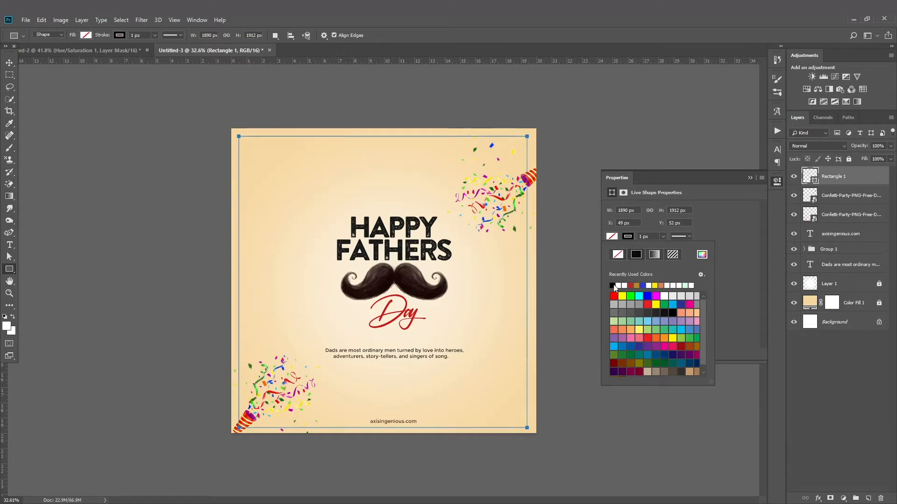
{"action": "left_click", "coordinate": [663, 237]}
{"action": "left_click_drag", "start_coordinate": [665, 245], "coordinate": [668, 245]}
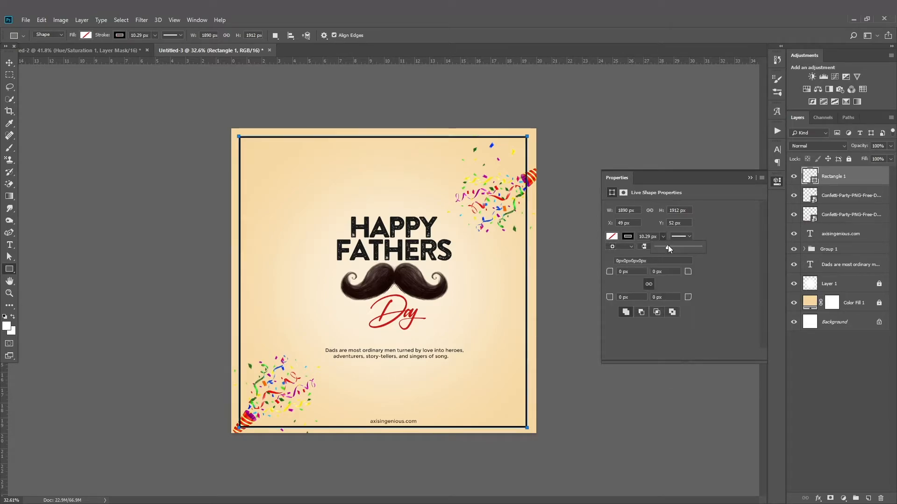
{"action": "left_click", "coordinate": [750, 179]}
- Set the border rectangle's blending mode to Overlay
{"action": "left_click", "coordinate": [811, 146]}
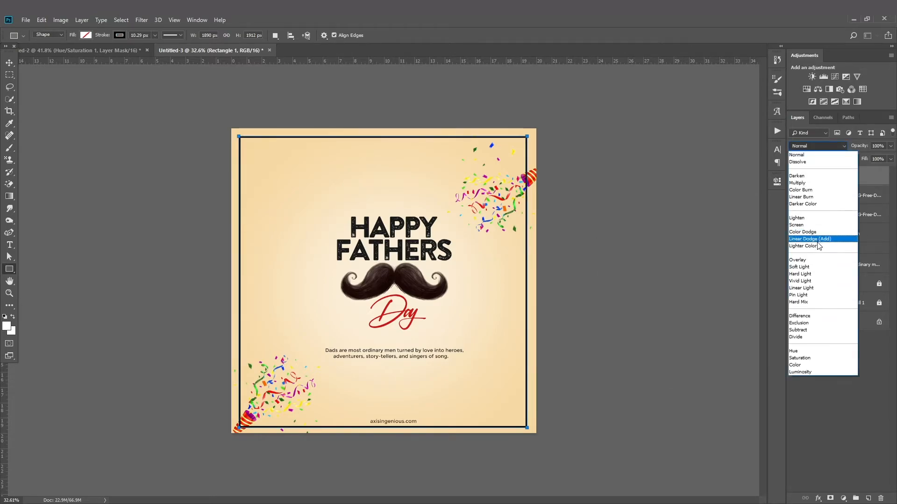
{"action": "left_click", "coordinate": [804, 260]}
{"action": "left_click", "coordinate": [8, 63]}
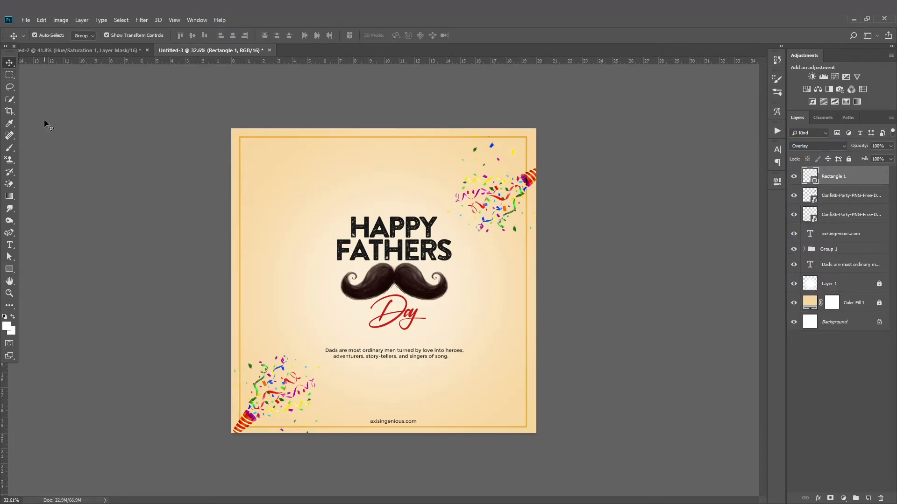
{"action": "left_click", "coordinate": [46, 124]}
- Enlarge the website text slightly above the border's lower line
{"action": "scroll", "coordinate": [396, 294], "scroll_direction": "down", "scroll_amount": 4}
{"action": "scroll", "coordinate": [443, 406], "scroll_direction": "up", "scroll_amount": 3}
{"action": "scroll", "coordinate": [383, 460], "scroll_direction": "up", "scroll_amount": 8}
{"action": "scroll", "coordinate": [400, 478], "scroll_direction": "down", "scroll_amount": 4}
{"action": "scroll", "coordinate": [400, 478], "scroll_direction": "up", "scroll_amount": 11}
{"action": "left_click", "coordinate": [418, 453]}
{"action": "left_click_drag", "start_coordinate": [478, 445], "coordinate": [495, 443]}
{"action": "left_click", "coordinate": [422, 35]}
{"action": "left_click", "coordinate": [511, 356]}
{"action": "scroll", "coordinate": [383, 414], "scroll_direction": "down", "scroll_amount": 10}
- Try to rasterize the border rectangle for erasing with the Eraser tool
{"action": "left_click", "coordinate": [439, 422]}
{"action": "right_click", "coordinate": [10, 185]}
{"action": "left_click", "coordinate": [47, 186]}
{"action": "left_click", "coordinate": [316, 401]}
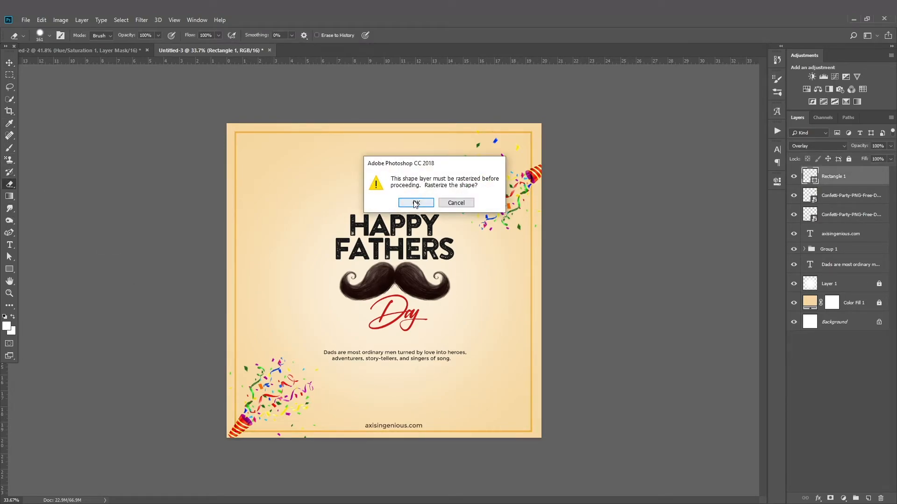
{"action": "left_click", "coordinate": [415, 202]}
{"action": "left_click", "coordinate": [10, 62]}
{"action": "key", "text": "ctrl+z"}
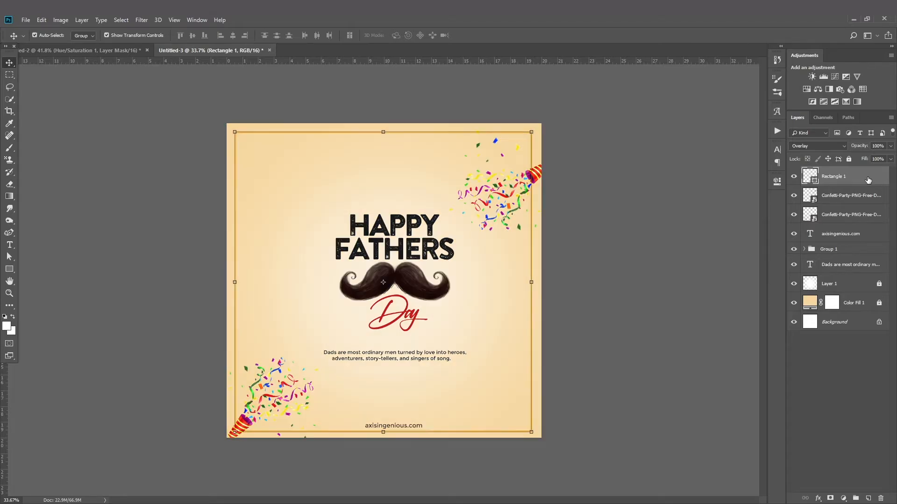
- Convert the border to a smart object, rasterize it, and erase its lower line beside the lower confetti popper
{"action": "right_click", "coordinate": [850, 177]}
{"action": "left_click", "coordinate": [822, 238]}
{"action": "left_click", "coordinate": [9, 183]}
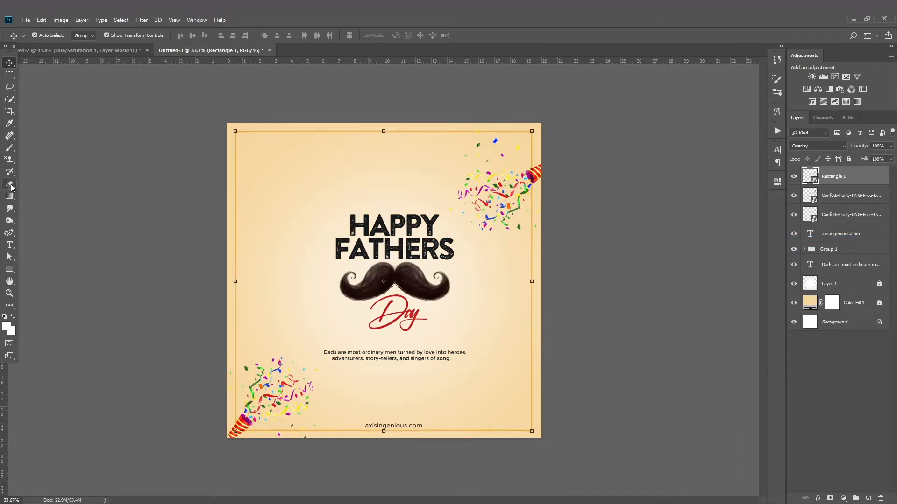
{"action": "left_click", "coordinate": [724, 213]}
{"action": "left_click", "coordinate": [432, 206]}
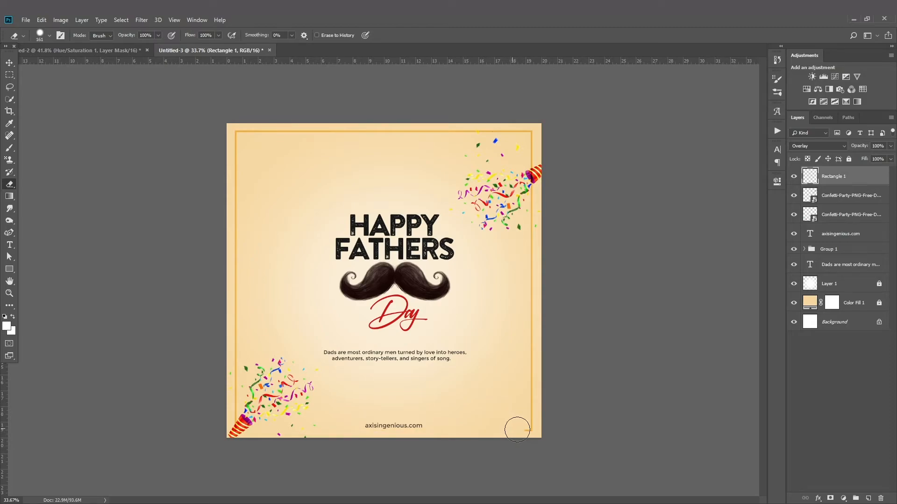
{"action": "key", "text": "ctrl+minus"}
{"action": "mouse_move", "coordinate": [391, 250]}
{"action": "left_mouse_down"}
{"action": "mouse_move", "coordinate": [409, 251]}
{"action": "mouse_move", "coordinate": [393, 334]}
{"action": "mouse_move", "coordinate": [397, 187]}
{"action": "left_mouse_up"}
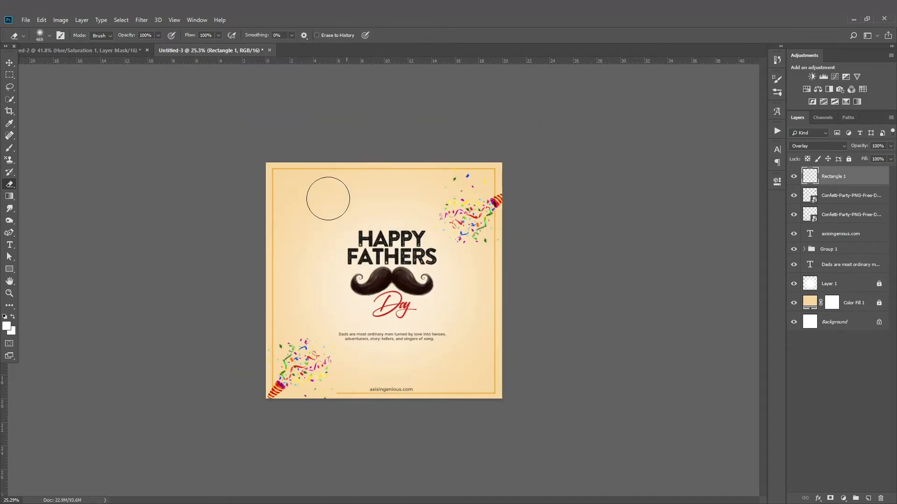
- Try to fade the border's upper-left and lower-right corners with large soft eraser strokes
{"action": "left_click_drag", "start_coordinate": [297, 193], "coordinate": [348, 180]}
{"action": "left_click_drag", "start_coordinate": [513, 385], "coordinate": [372, 393]}
{"action": "left_click_drag", "start_coordinate": [355, 182], "coordinate": [424, 180]}
{"action": "scroll", "coordinate": [323, 334], "scroll_direction": "down", "scroll_amount": 1}
{"action": "scroll", "coordinate": [393, 379], "scroll_direction": "up", "scroll_amount": 1}
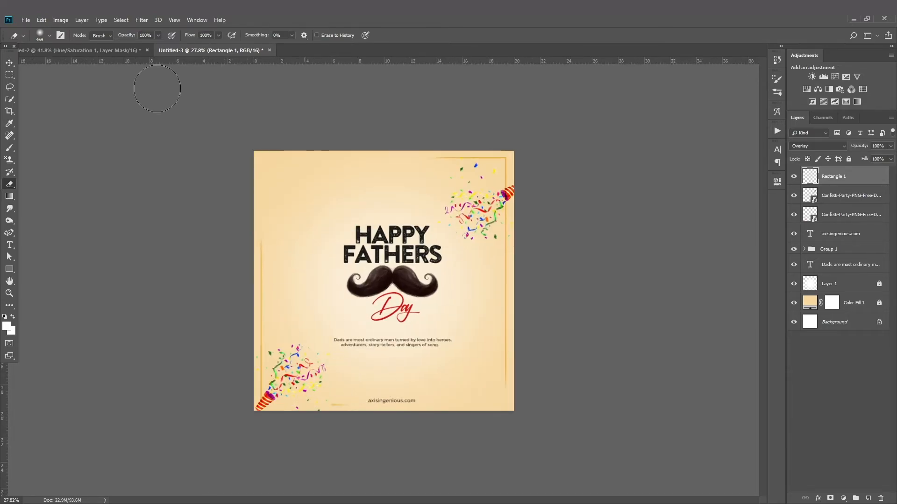
{"action": "left_click", "coordinate": [9, 62]}
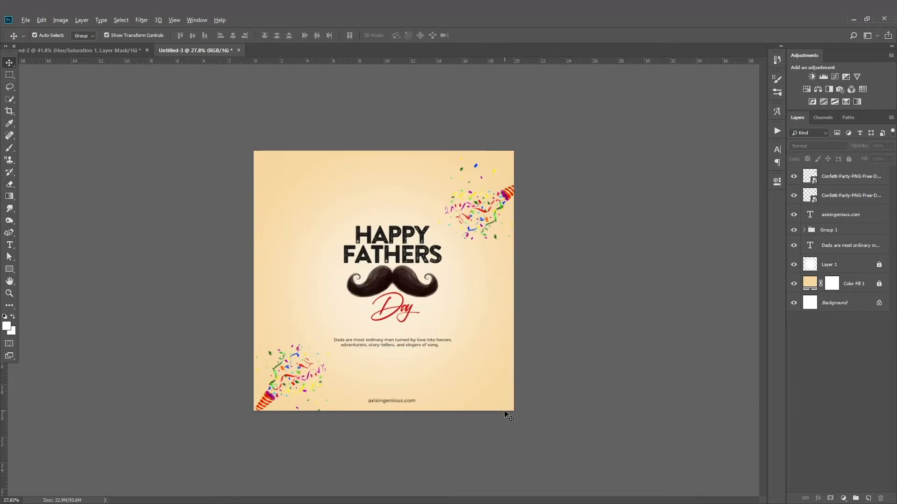
{"action": "left_click", "coordinate": [597, 375], "text": "ctrl"}
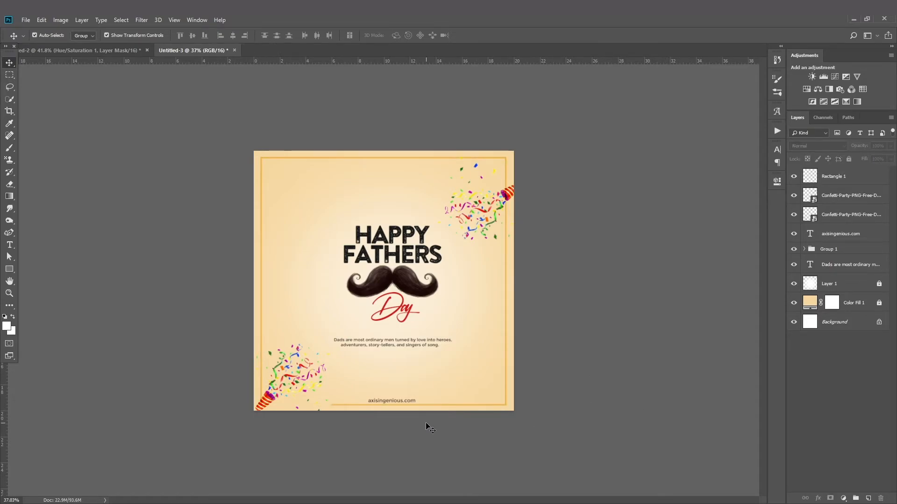
- Draw a rounded rectangle about 441 by 72 px over the website text with fully rounded 36 px corners
{"action": "scroll", "coordinate": [430, 428], "scroll_direction": "up", "scroll_amount": 8}
{"action": "left_click_drag", "start_coordinate": [431, 436], "coordinate": [434, 442]}
{"action": "left_click", "coordinate": [410, 475]}
{"action": "scroll", "coordinate": [409, 475], "scroll_direction": "up", "scroll_amount": 3}
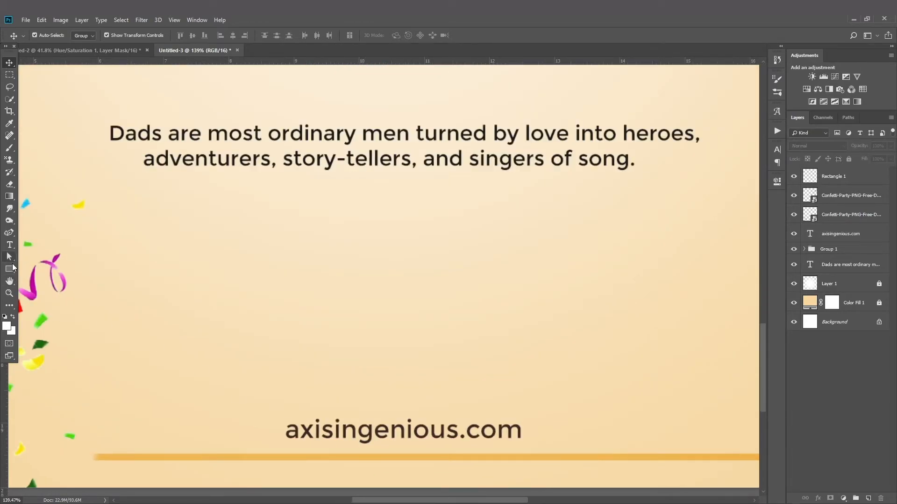
{"action": "left_click", "coordinate": [13, 267]}
{"action": "left_click", "coordinate": [33, 280]}
{"action": "left_click_drag", "start_coordinate": [260, 403], "coordinate": [547, 450]}
{"action": "left_click_drag", "start_coordinate": [604, 268], "coordinate": [691, 261]}
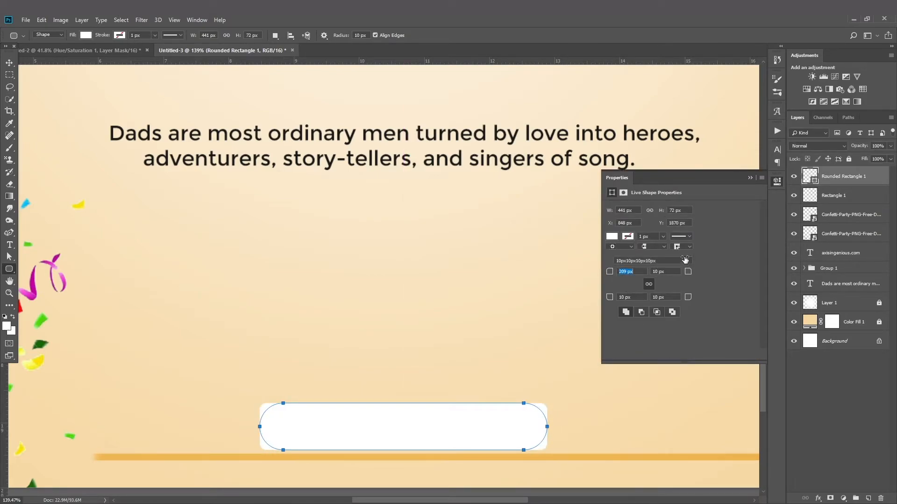
- Remove the rounded rectangle's fill and give it a black stroke of about 6.7 px
{"action": "left_click", "coordinate": [612, 237]}
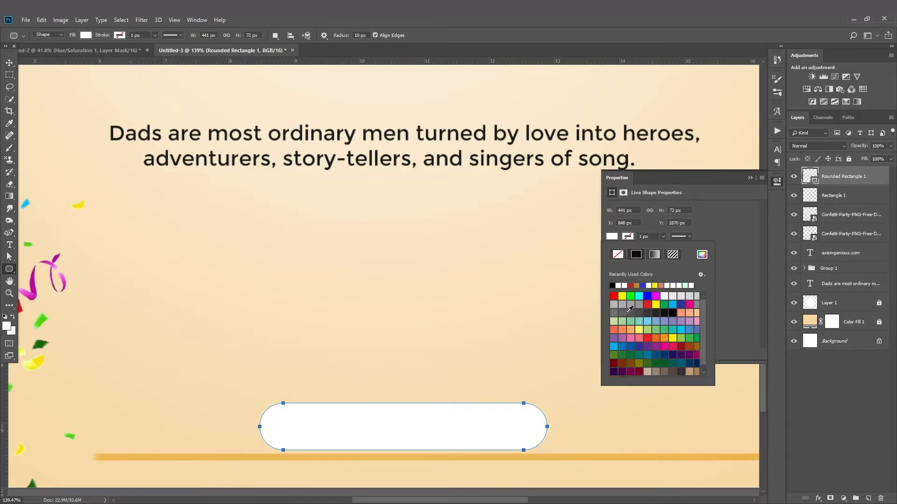
{"action": "left_click", "coordinate": [618, 254]}
{"action": "left_click", "coordinate": [612, 285]}
{"action": "left_click", "coordinate": [663, 237]}
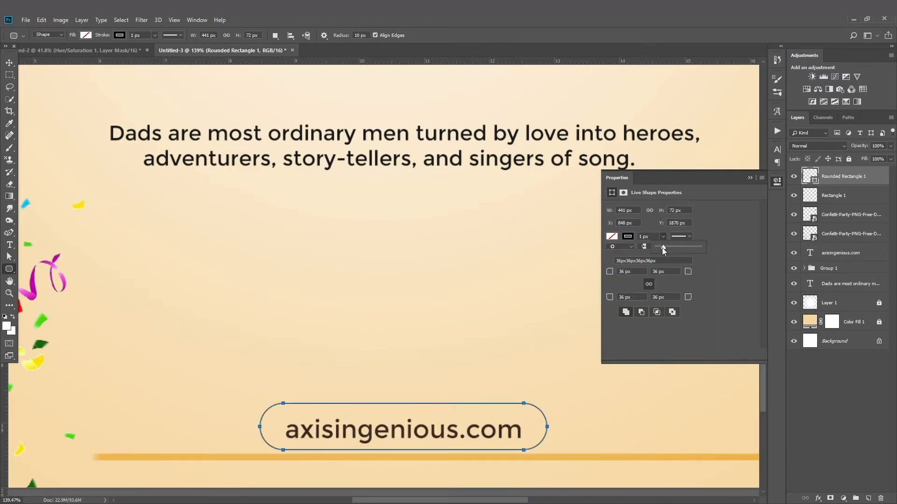
{"action": "left_click_drag", "start_coordinate": [665, 248], "coordinate": [667, 247]}
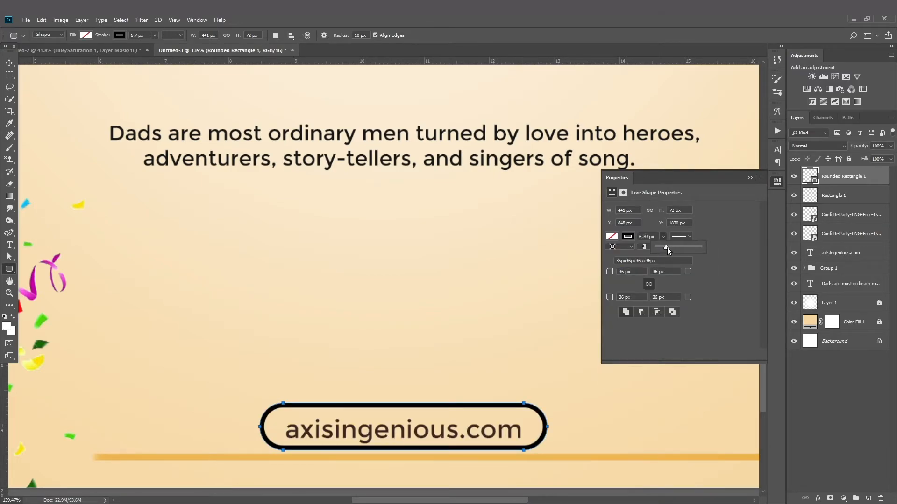
{"action": "left_click", "coordinate": [749, 178]}
- Scale the website text down and centre it inside the rounded outline
{"action": "left_click", "coordinate": [9, 62]}
{"action": "left_click_drag", "start_coordinate": [466, 430], "coordinate": [468, 425]}
{"action": "left_click_drag", "start_coordinate": [524, 413], "coordinate": [505, 415]}
{"action": "key", "text": "Return"}
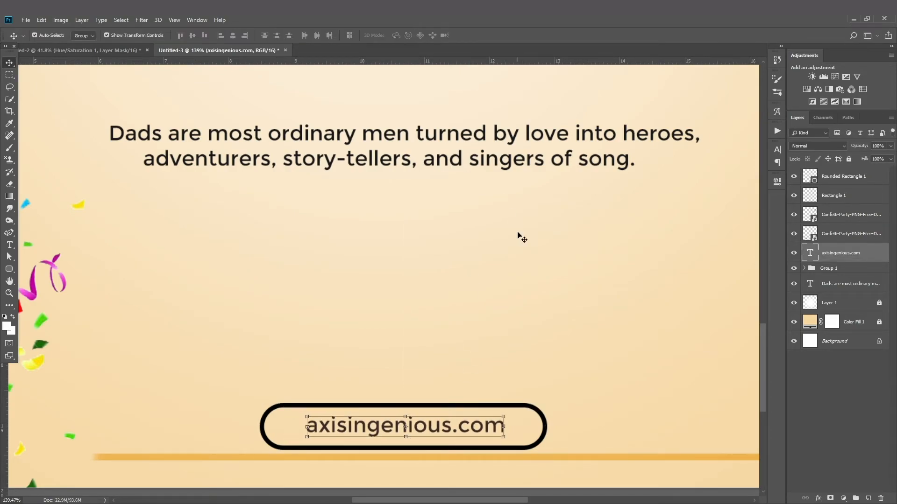
{"action": "left_click_drag", "start_coordinate": [452, 369], "coordinate": [451, 417]}
{"action": "left_click", "coordinate": [472, 379]}
- Group the rounded rectangle layer with the website text layer
{"action": "left_click", "coordinate": [827, 177]}
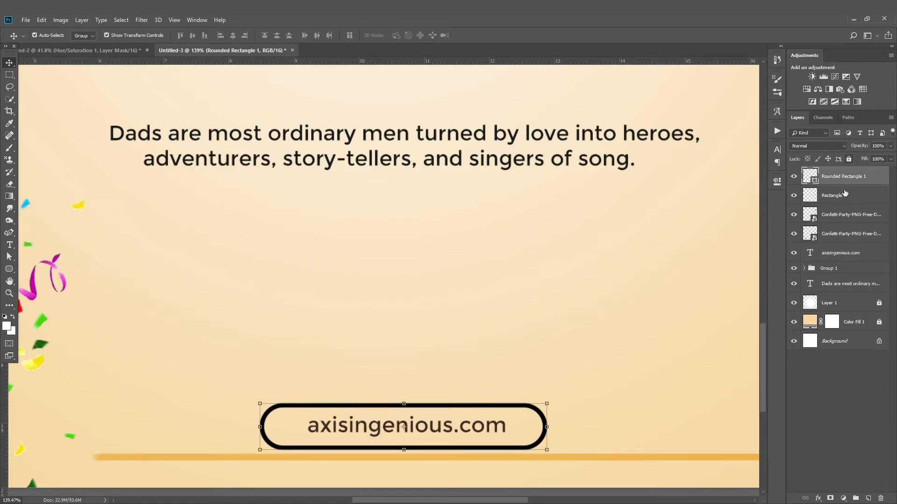
{"action": "left_click", "coordinate": [845, 218], "text": "ctrl"}
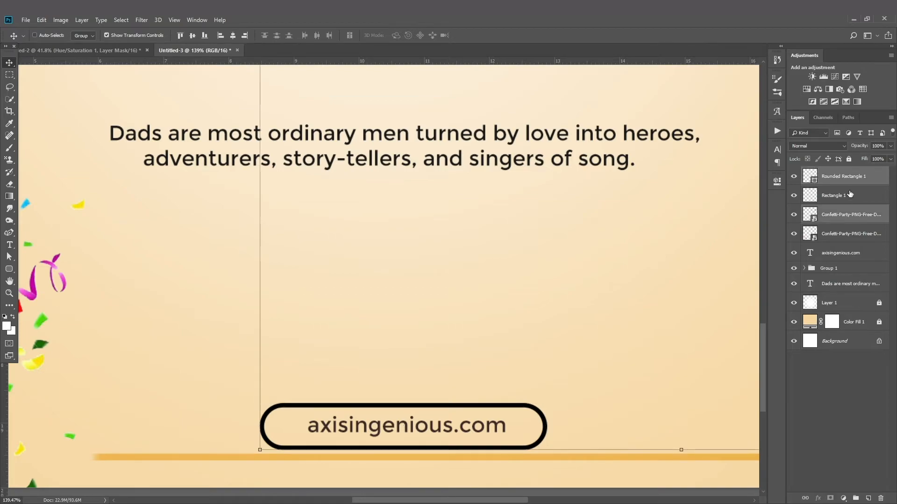
{"action": "left_click", "coordinate": [851, 177]}
{"action": "left_click", "coordinate": [840, 253], "text": "ctrl"}
{"action": "key", "text": "ctrl+g"}
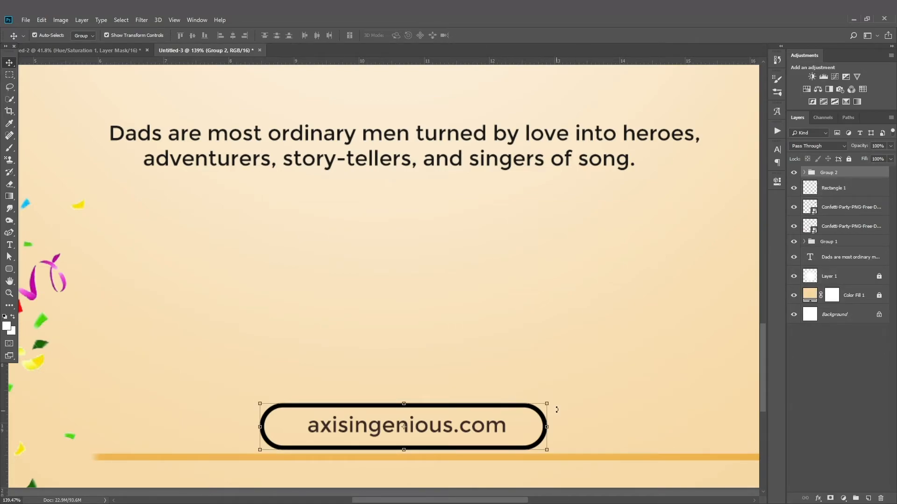
- Scale the website group down to about 372 by 61 px and move it just below the quote
{"action": "left_click_drag", "start_coordinate": [547, 403], "coordinate": [507, 402]}
{"action": "left_click", "coordinate": [423, 36]}
{"action": "left_click", "coordinate": [498, 242]}
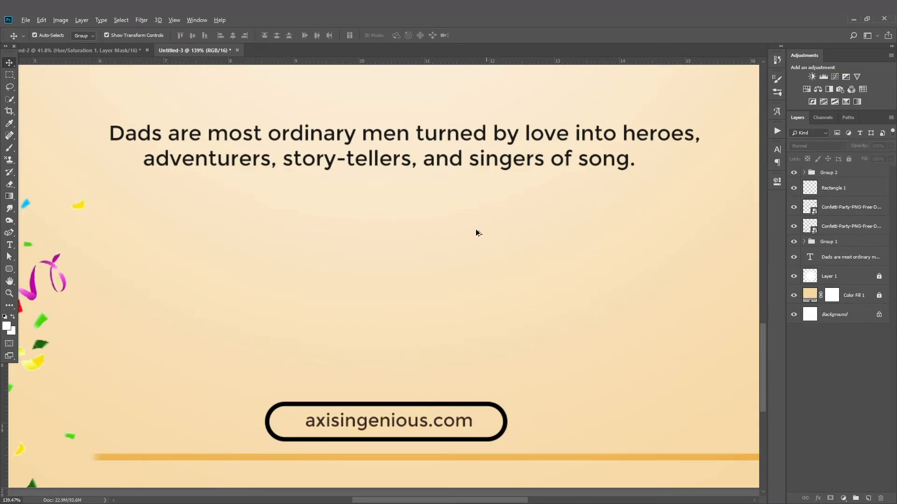
{"action": "scroll", "coordinate": [458, 422], "scroll_direction": "down", "scroll_amount": 15}
{"action": "scroll", "coordinate": [410, 437], "scroll_direction": "up", "scroll_amount": 1}
{"action": "left_click_drag", "start_coordinate": [409, 434], "coordinate": [416, 377]}
{"action": "left_click", "coordinate": [613, 410]}
- Try shrinking the website group further to about 64%
{"action": "scroll", "coordinate": [427, 413], "scroll_direction": "down", "scroll_amount": 4}
{"action": "scroll", "coordinate": [411, 409], "scroll_direction": "up", "scroll_amount": 4}
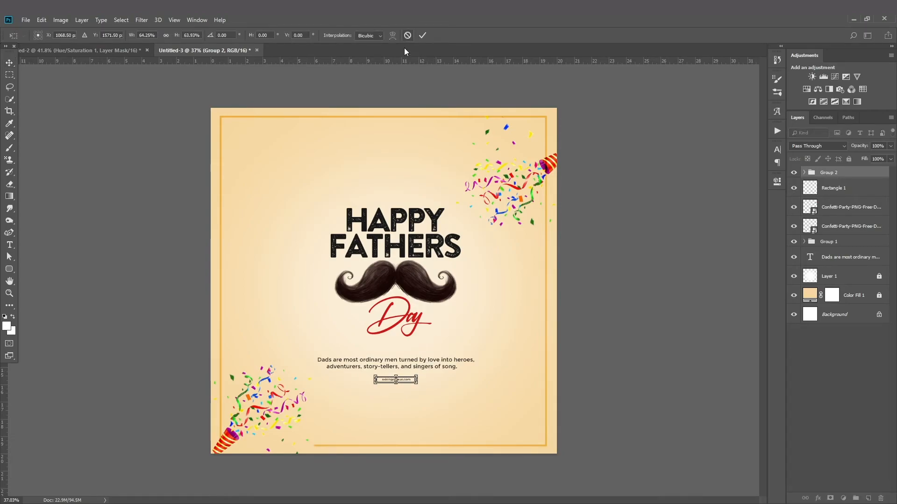
{"action": "left_click", "coordinate": [422, 35]}
{"action": "left_click", "coordinate": [618, 341]}
{"action": "scroll", "coordinate": [408, 392], "scroll_direction": "up", "scroll_amount": 6}
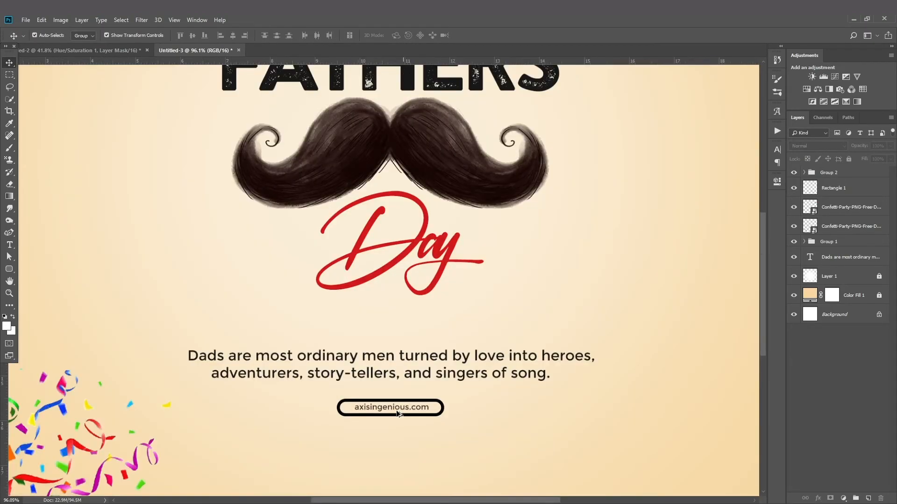
{"action": "key", "text": "ctrl+z"}
- Thin the stroke of the rounded rectangle inside the website group
{"action": "left_click", "coordinate": [804, 172]}
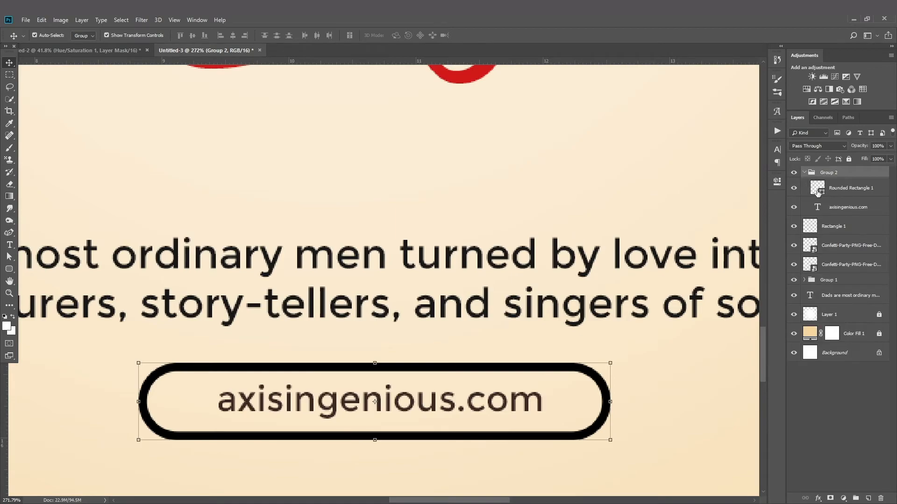
{"action": "left_click", "coordinate": [841, 191]}
{"action": "left_click", "coordinate": [777, 181]}
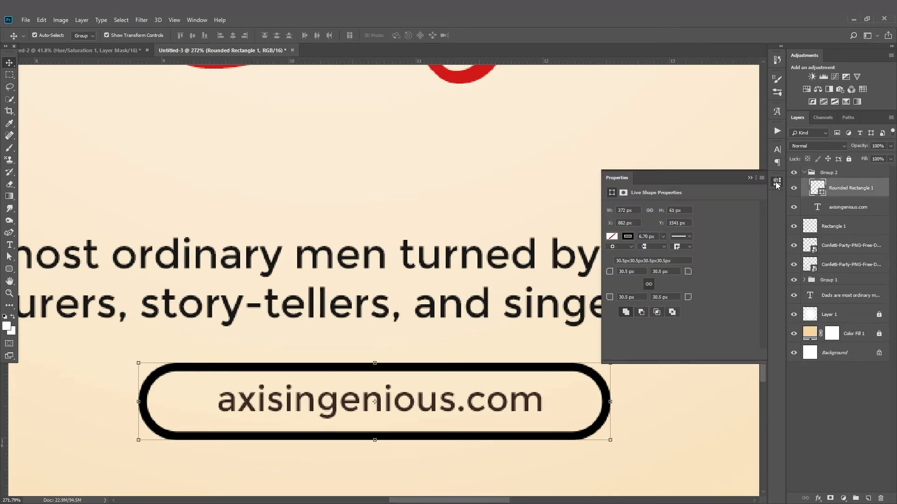
{"action": "left_click_drag", "start_coordinate": [663, 246], "coordinate": [661, 248]}
{"action": "left_click", "coordinate": [749, 177]}
{"action": "left_click", "coordinate": [750, 177]}
{"action": "left_click", "coordinate": [804, 172]}
{"action": "scroll", "coordinate": [517, 341], "scroll_direction": "down", "scroll_amount": 12}
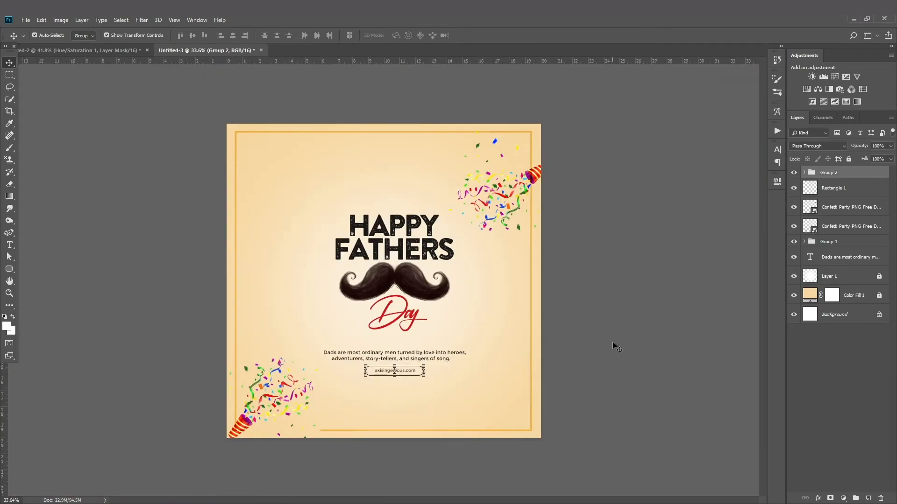
{"action": "left_click", "coordinate": [476, 419]}
{"action": "scroll", "coordinate": [474, 414], "scroll_direction": "up", "scroll_amount": 2}
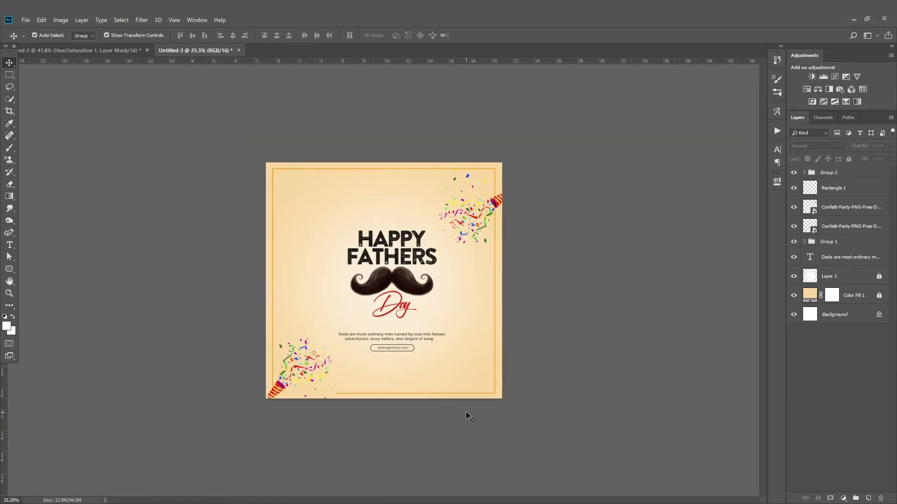
- Try placing the website group lower on the canvas, just above the border's bottom edge
{"action": "left_click_drag", "start_coordinate": [405, 363], "coordinate": [405, 400]}
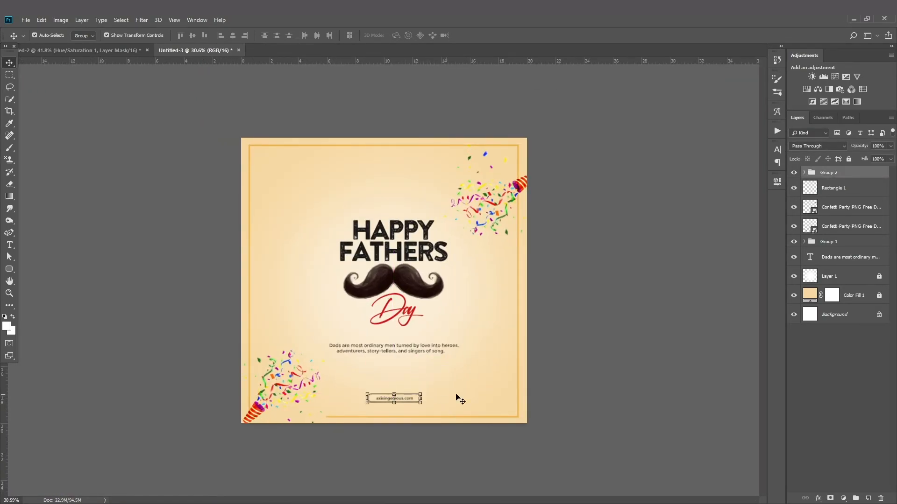
{"action": "left_click", "coordinate": [586, 355]}
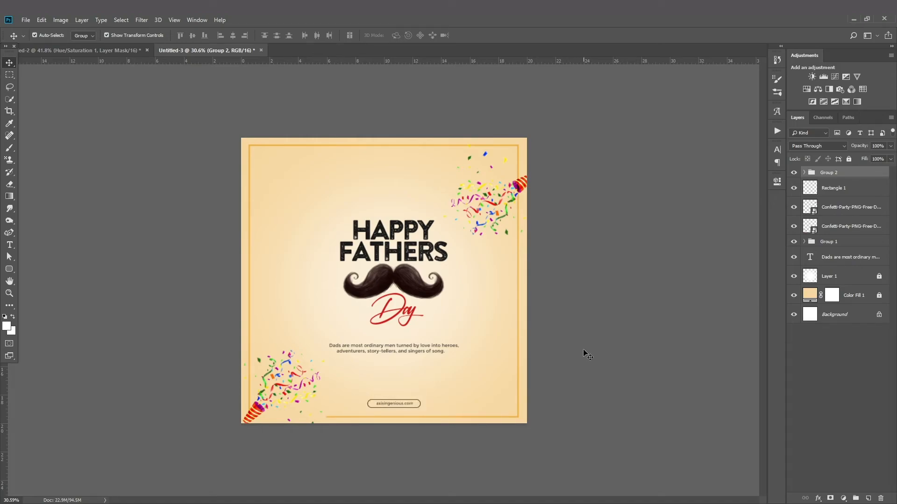
{"action": "scroll", "coordinate": [384, 422], "scroll_direction": "down", "scroll_amount": 2}
{"action": "scroll", "coordinate": [421, 437], "scroll_direction": "up", "scroll_amount": 2}
- Try the website group near the border's top edge and in its bottom-right corner, undoing each move
{"action": "left_click_drag", "start_coordinate": [400, 418], "coordinate": [405, 149]}
{"action": "key", "text": "ctrl+z"}
{"action": "left_click", "coordinate": [613, 350]}
{"action": "left_click_drag", "start_coordinate": [410, 415], "coordinate": [510, 416]}
{"action": "key", "text": "ctrl+z"}
{"action": "left_click", "coordinate": [455, 441]}
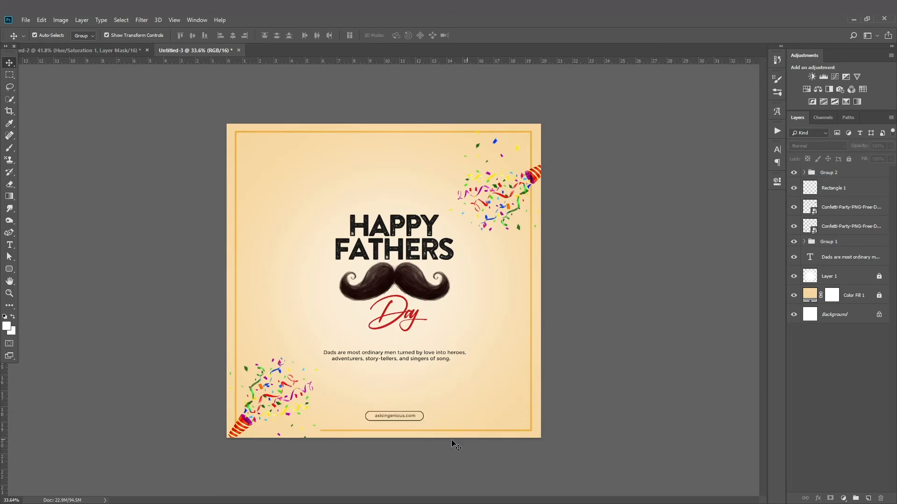
- Move the website group back up just below the quote and scale it down to about 72%
{"action": "scroll", "coordinate": [375, 472], "scroll_direction": "up", "scroll_amount": 5}
{"action": "left_click_drag", "start_coordinate": [425, 460], "coordinate": [447, 356]}
{"action": "key", "text": "ctrl+t"}
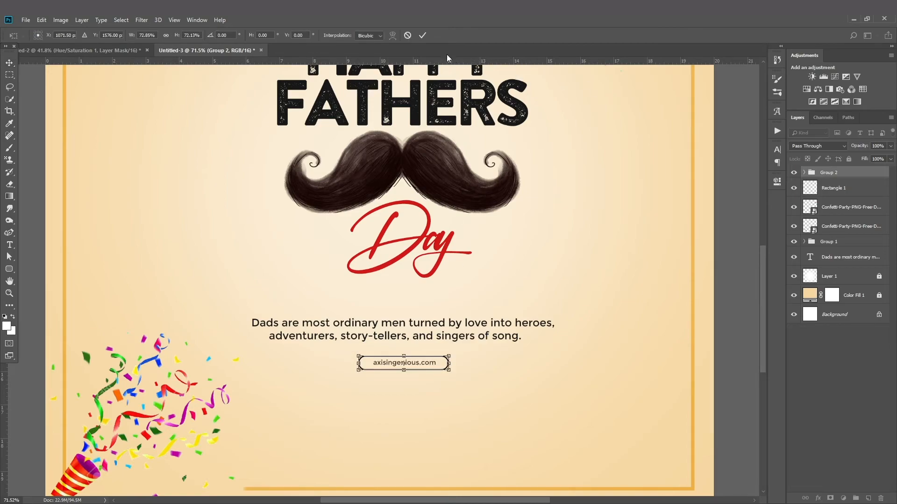
{"action": "left_click", "coordinate": [422, 36]}
{"action": "key", "text": "ctrl+0"}
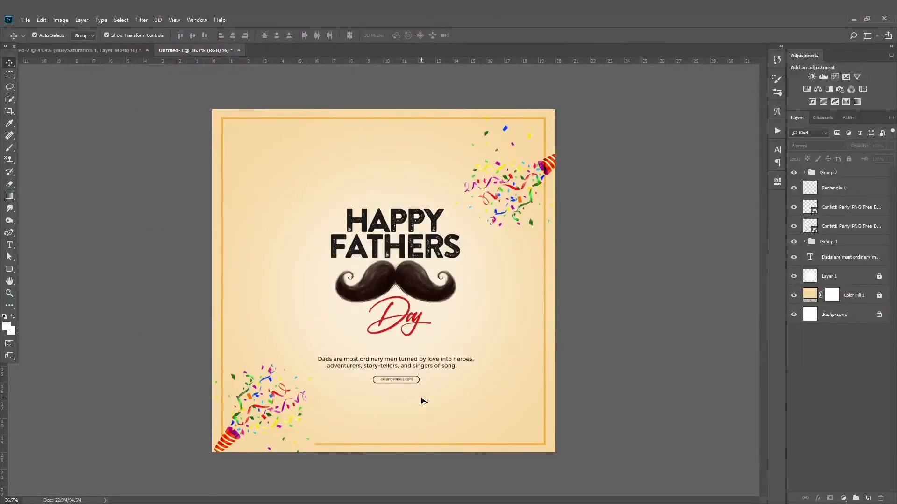
- Delete the broken rectangular border layer around the design
{"action": "left_click", "coordinate": [396, 446]}
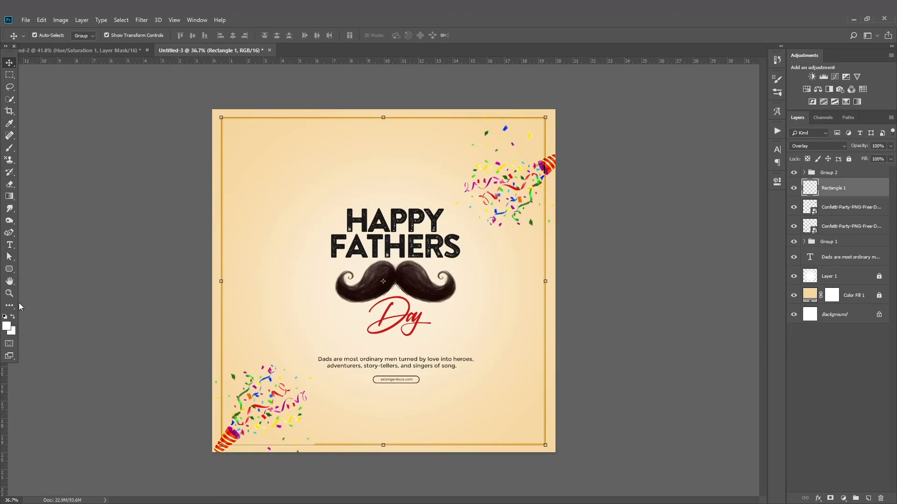
{"action": "key", "text": "Delete"}
{"action": "left_click", "coordinate": [160, 276]}
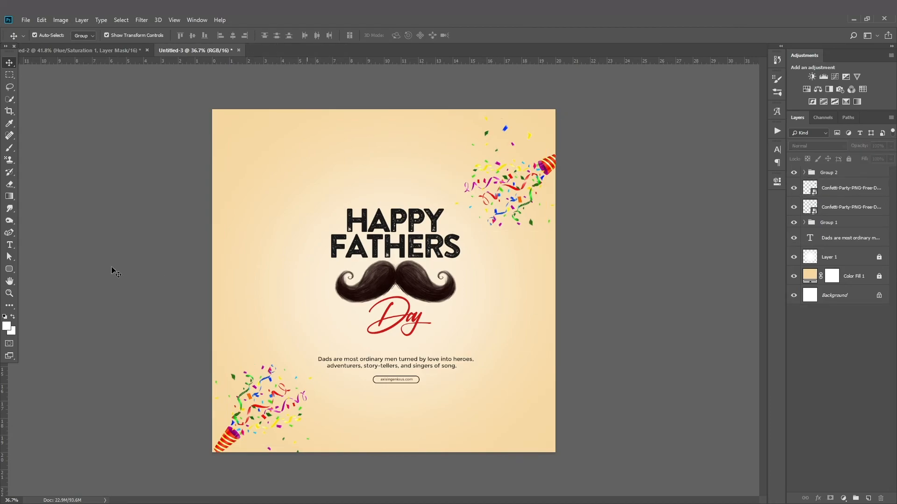
- Draw a rectangle of about 1873 by 1911 px just inside the canvas edges, with no fill and a black stroke of about 12 px
{"action": "left_click", "coordinate": [10, 269]}
{"action": "left_click_drag", "start_coordinate": [222, 118], "coordinate": [543, 446]}
{"action": "left_click", "coordinate": [612, 237]}
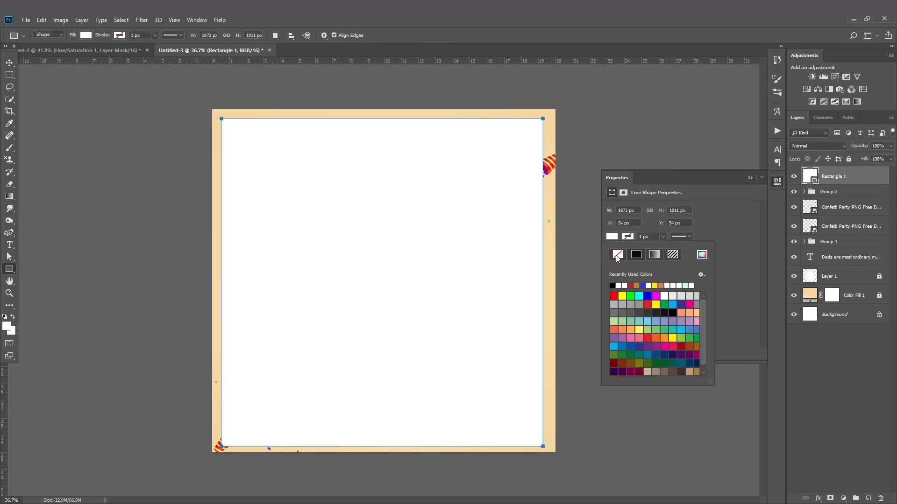
{"action": "left_click", "coordinate": [617, 255]}
{"action": "left_click", "coordinate": [612, 286]}
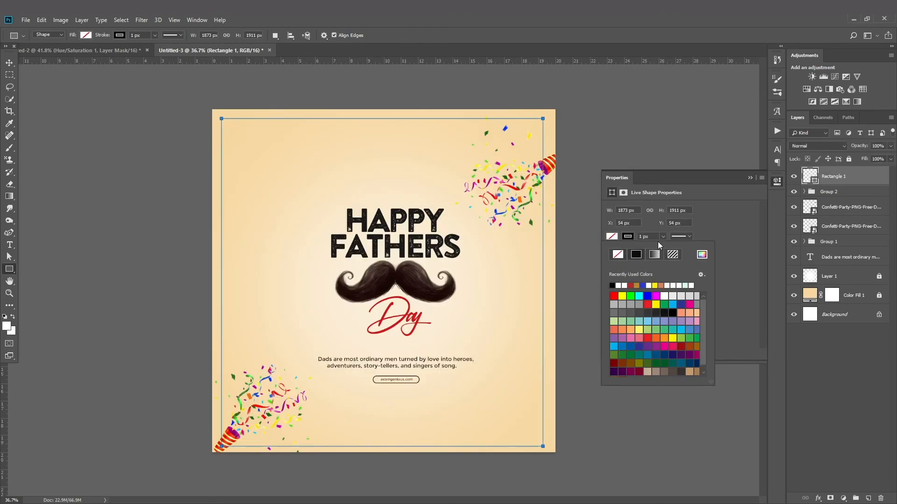
{"action": "left_click", "coordinate": [662, 237]}
{"action": "left_click_drag", "start_coordinate": [668, 248], "coordinate": [669, 248]}
- Set the new border rectangle's blend mode to Overlay
{"action": "left_click", "coordinate": [817, 146]}
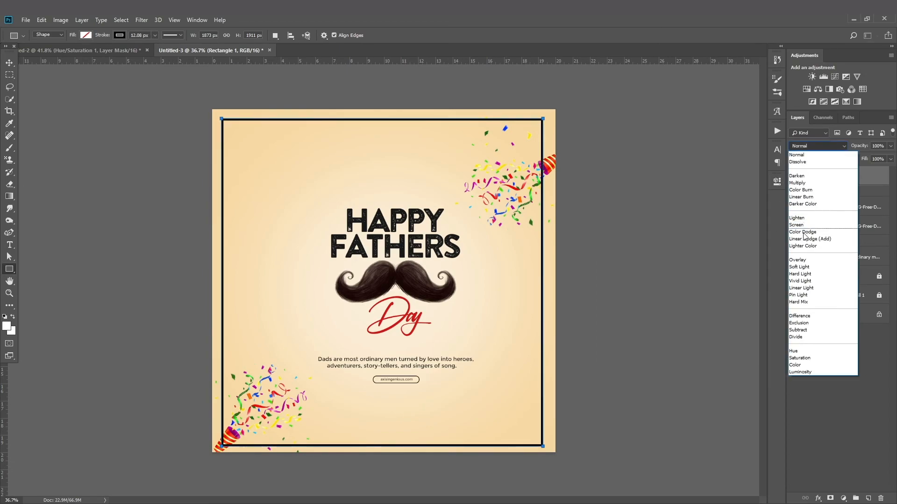
{"action": "left_click", "coordinate": [808, 256]}
{"action": "key", "text": "v"}
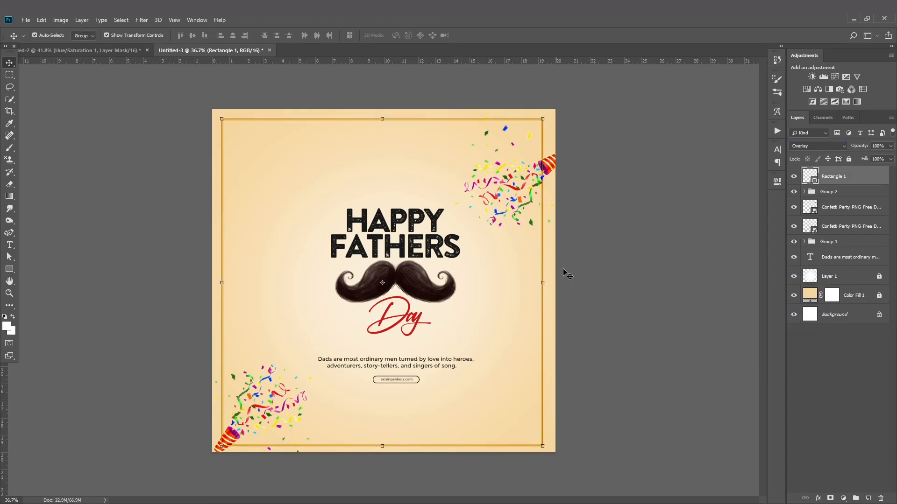
- Place the border layer between the two confetti layers and nudge the border slightly up and right to even its margins
{"action": "left_click_drag", "start_coordinate": [862, 185], "coordinate": [862, 217]}
{"action": "left_click", "coordinate": [737, 318]}
{"action": "left_click_drag", "start_coordinate": [493, 446], "coordinate": [495, 444]}
{"action": "left_click", "coordinate": [629, 410]}
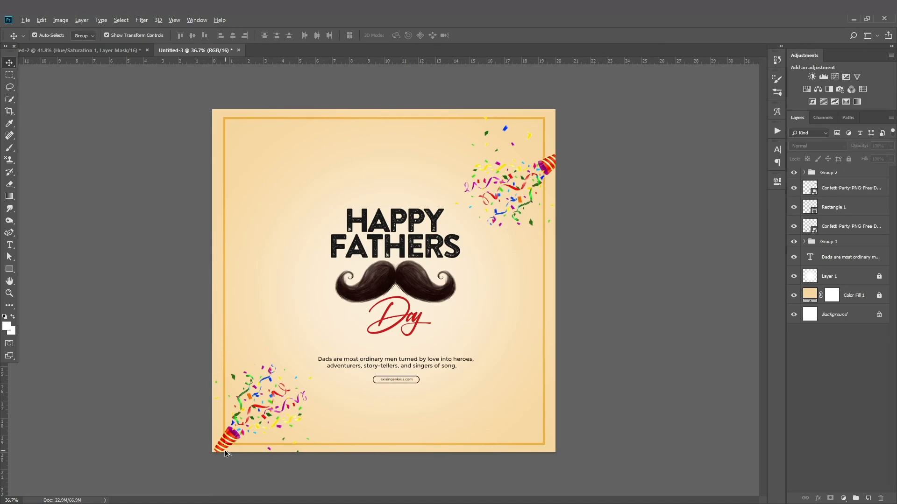
- Move the border rectangle layer below both confetti layers
{"action": "scroll", "coordinate": [226, 450], "scroll_direction": "up", "scroll_amount": 5}
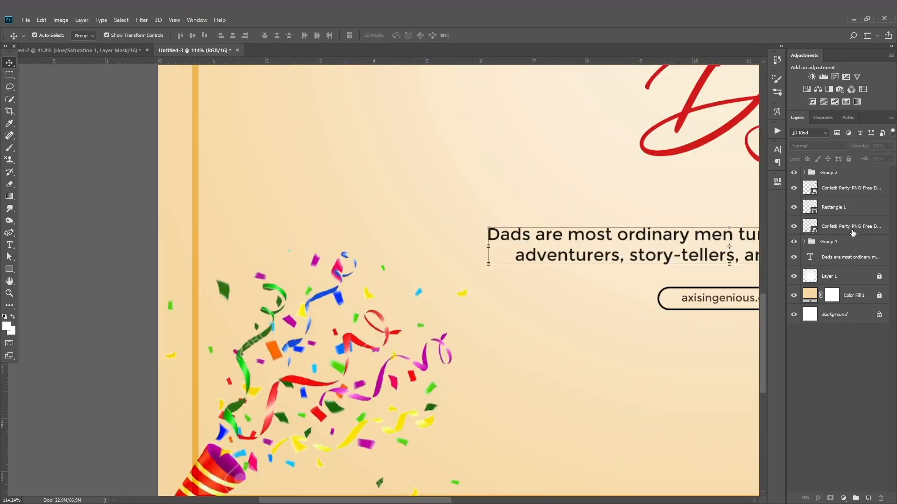
{"action": "left_click", "coordinate": [851, 227]}
{"action": "left_click_drag", "start_coordinate": [845, 207], "coordinate": [862, 233]}
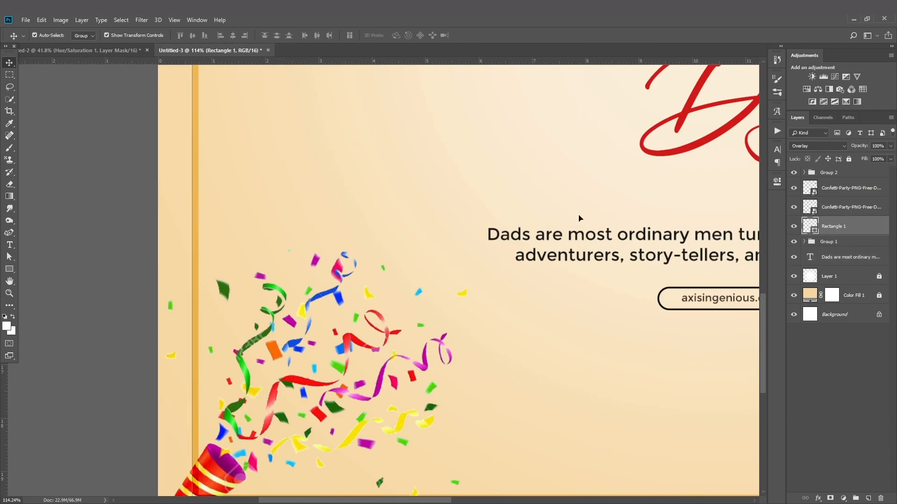
{"action": "scroll", "coordinate": [240, 299], "scroll_direction": "down", "scroll_amount": 5}
{"action": "left_click", "coordinate": [565, 411]}
{"action": "scroll", "coordinate": [568, 411], "scroll_direction": "down", "scroll_amount": 1}
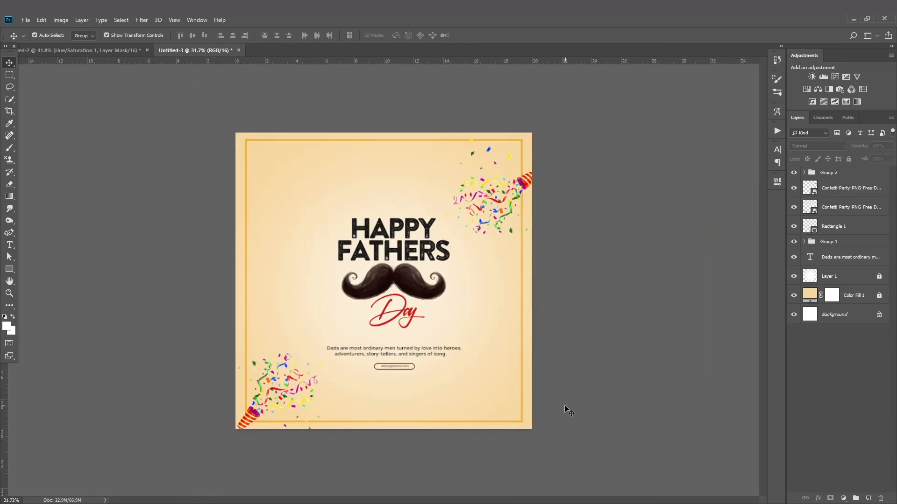
- Try the pink colour f6a0d3 for the background's solid colour fill layer
{"action": "scroll", "coordinate": [390, 377], "scroll_direction": "down", "scroll_amount": 1}
{"action": "scroll", "coordinate": [390, 378], "scroll_direction": "up", "scroll_amount": 3}
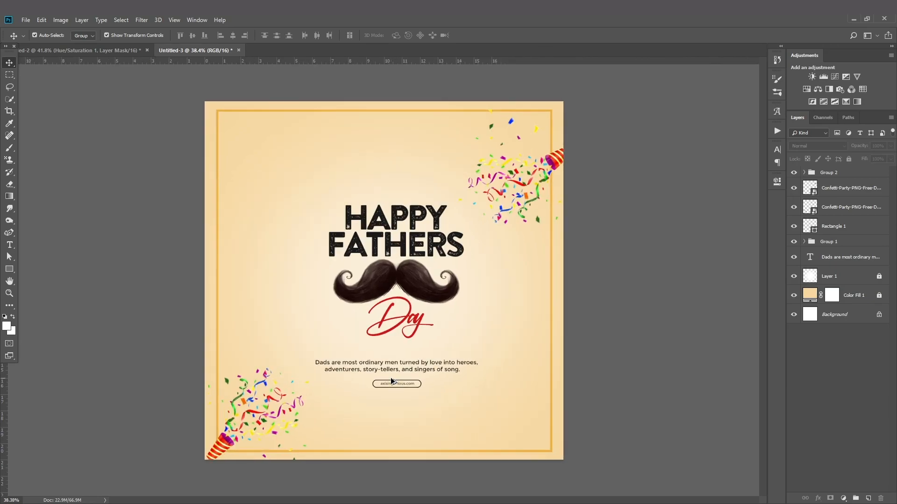
{"action": "double_click", "coordinate": [809, 295]}
{"action": "left_click_drag", "start_coordinate": [742, 363], "coordinate": [743, 270]}
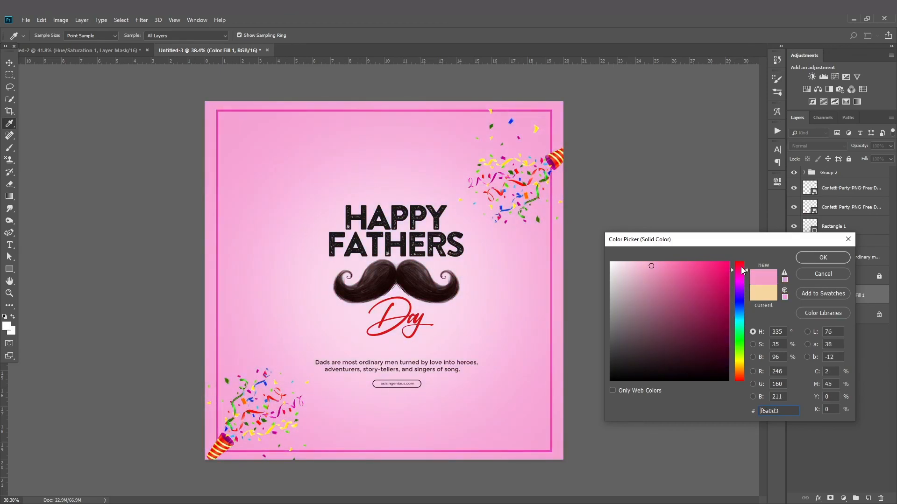
{"action": "left_click", "coordinate": [832, 274]}
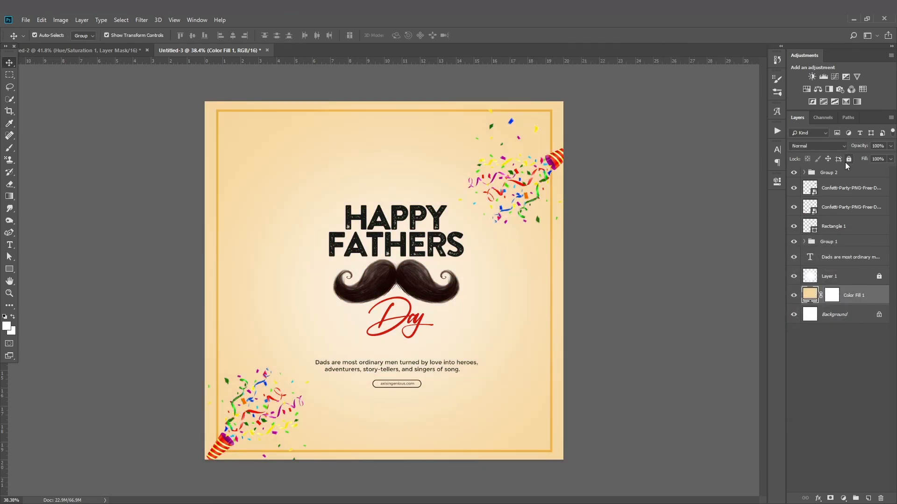